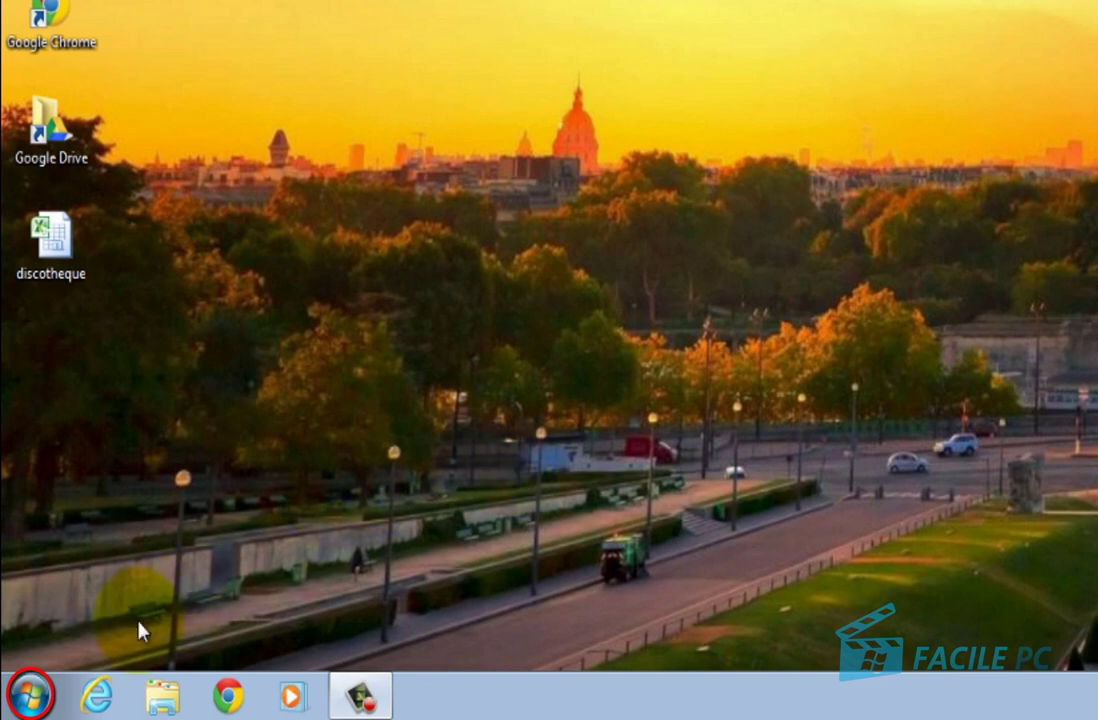
# - Launch Microsoft Excel 2010 and open the recent workbook "depenses 2012"
pyautogui.click(30, 697)
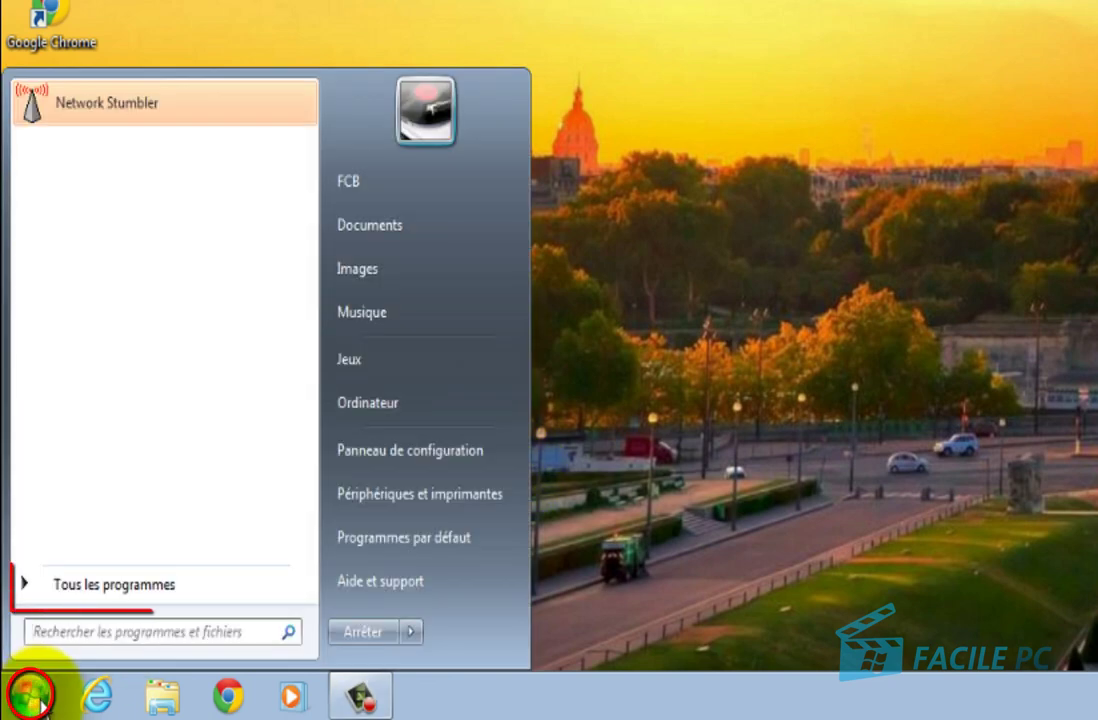
pyautogui.click(108, 588)
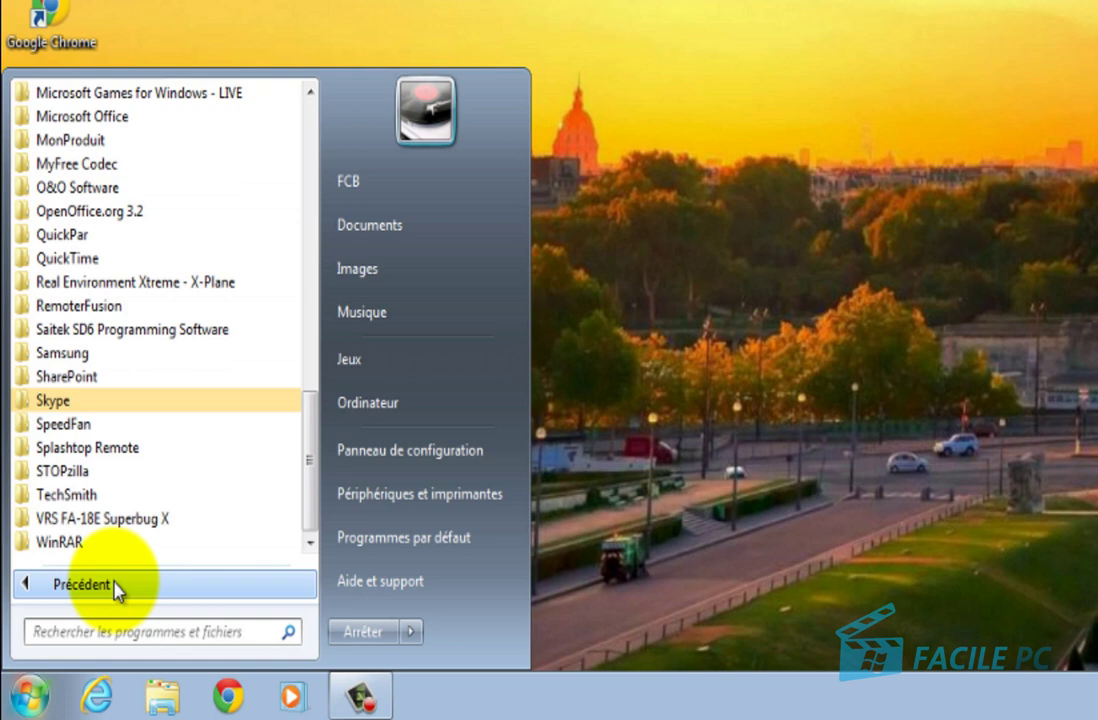
pyautogui.click(127, 117)
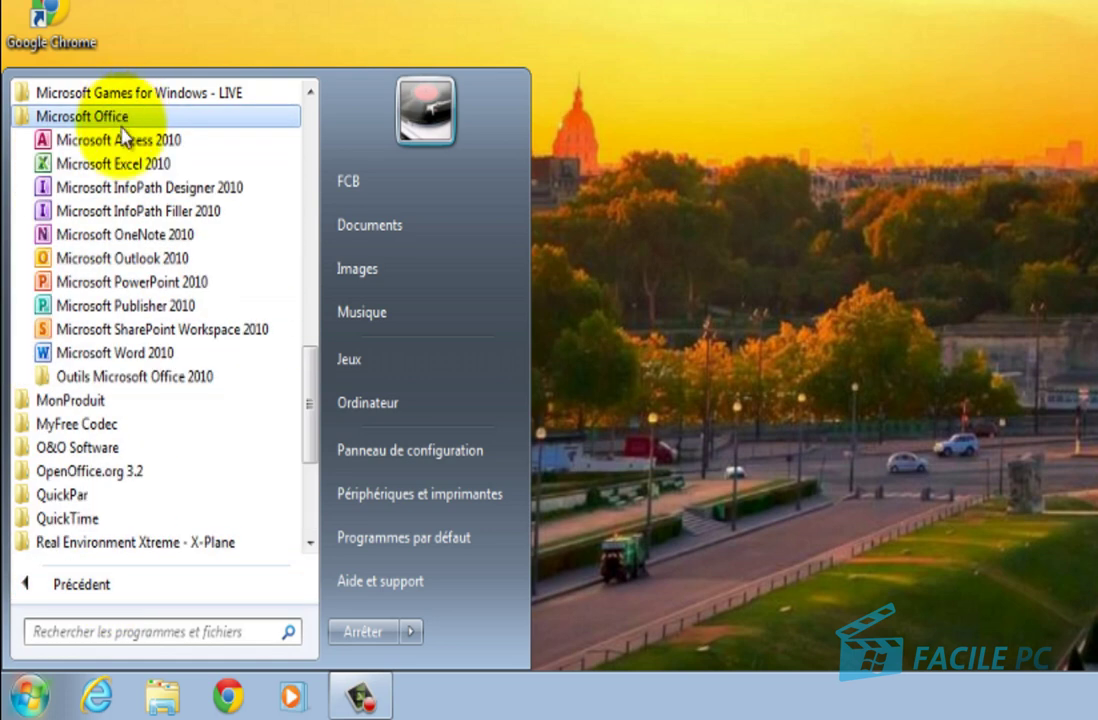
pyautogui.click(118, 165)
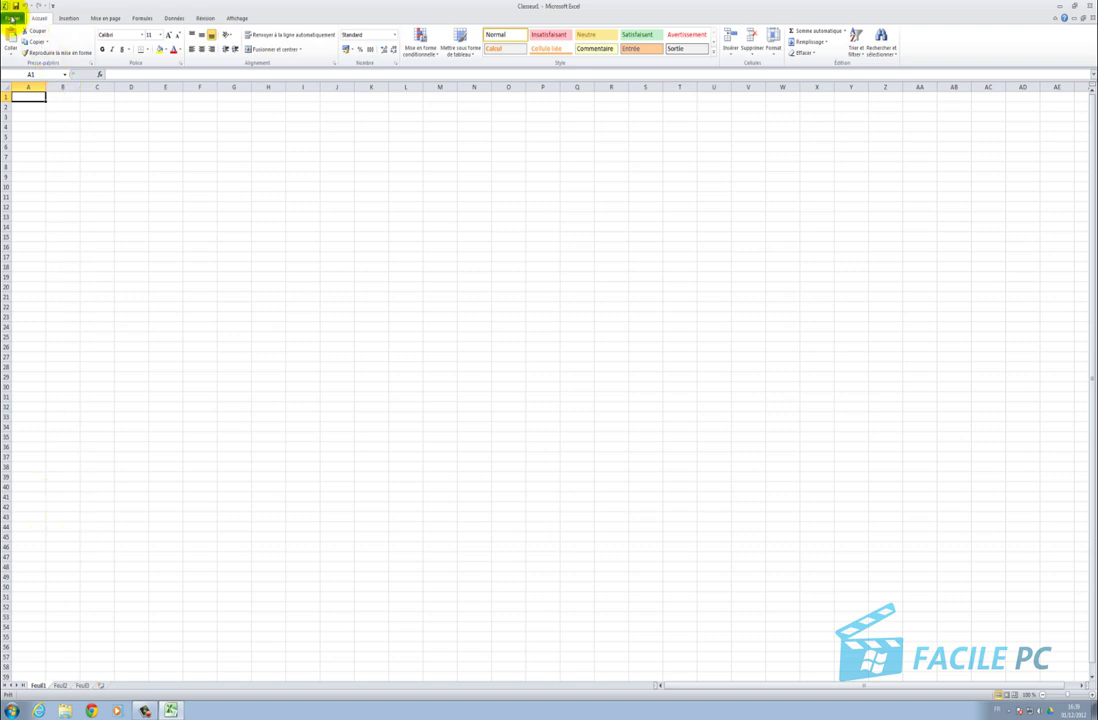
pyautogui.click(12, 18)
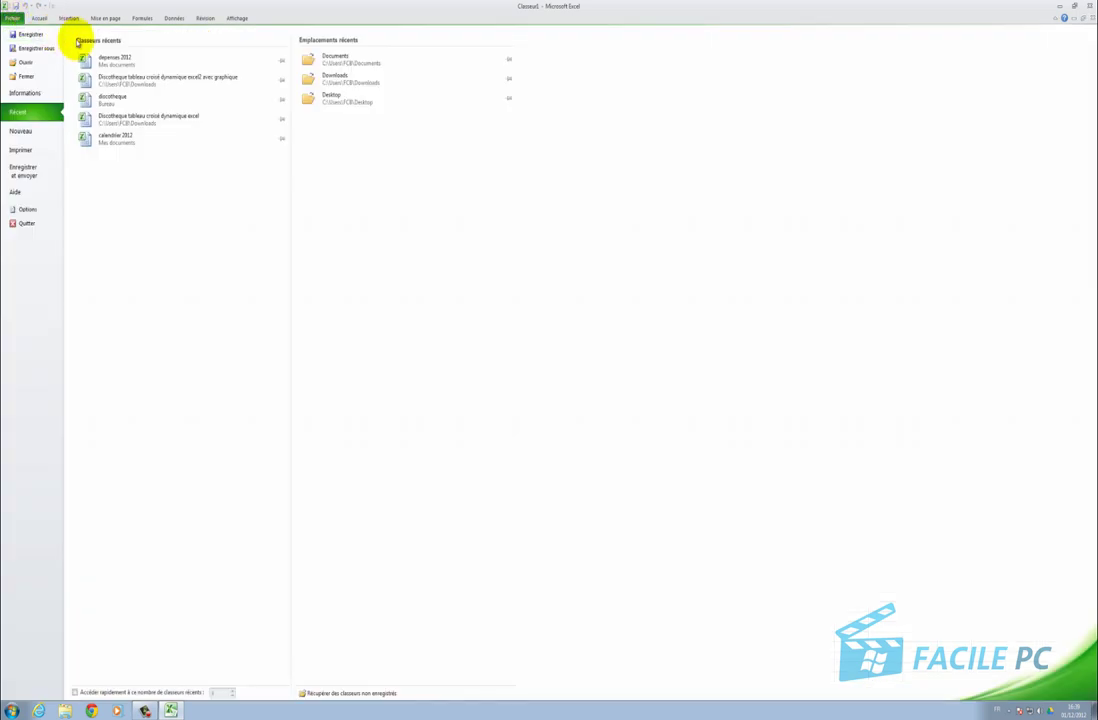
pyautogui.click(125, 64)
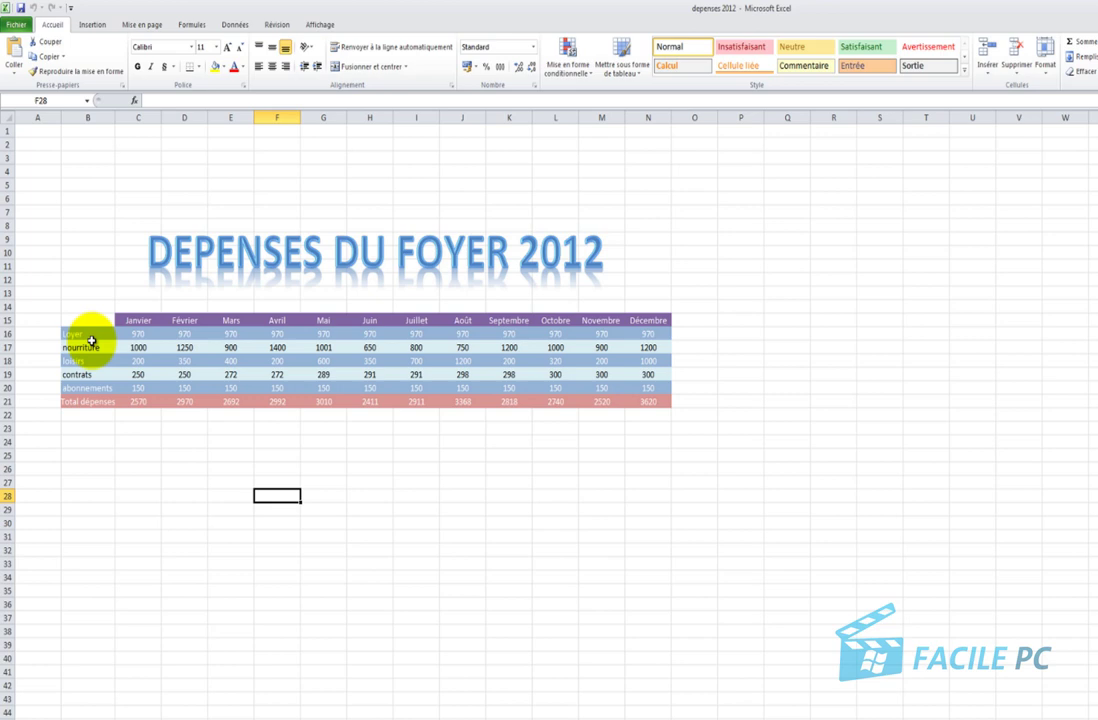
# - Insert a clustered cylinder column chart from the Mars header and its five expense values in E15:E20
pyautogui.click(237, 319)
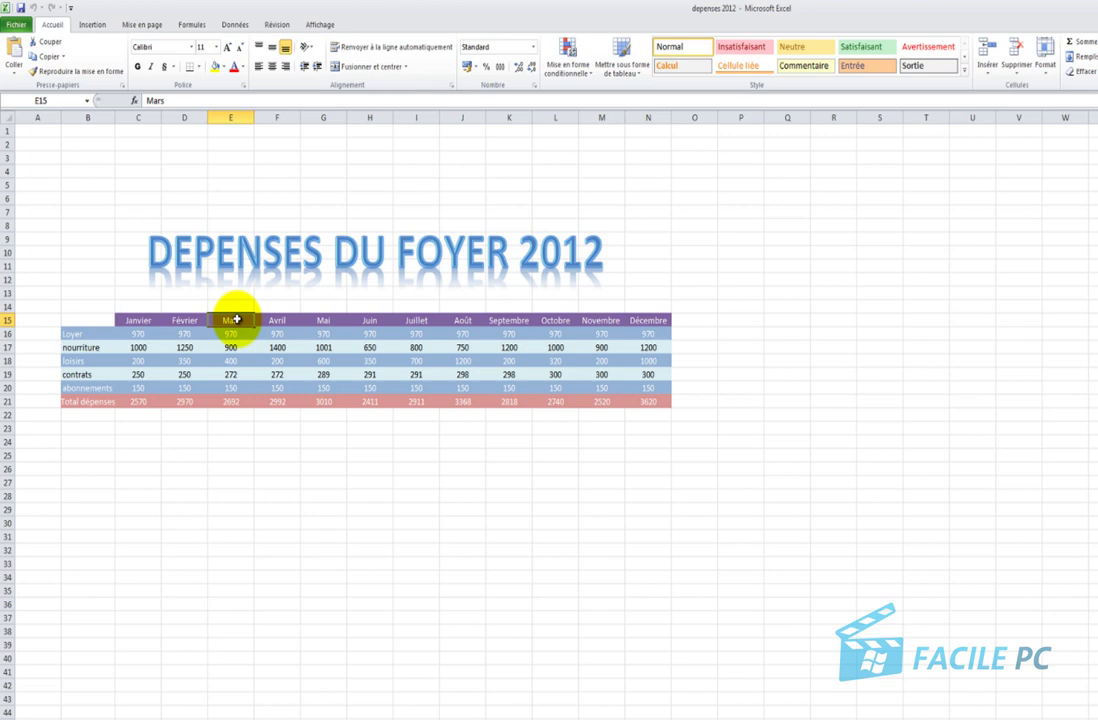
pyautogui.moveTo(237, 319); pyautogui.dragTo(232, 386)
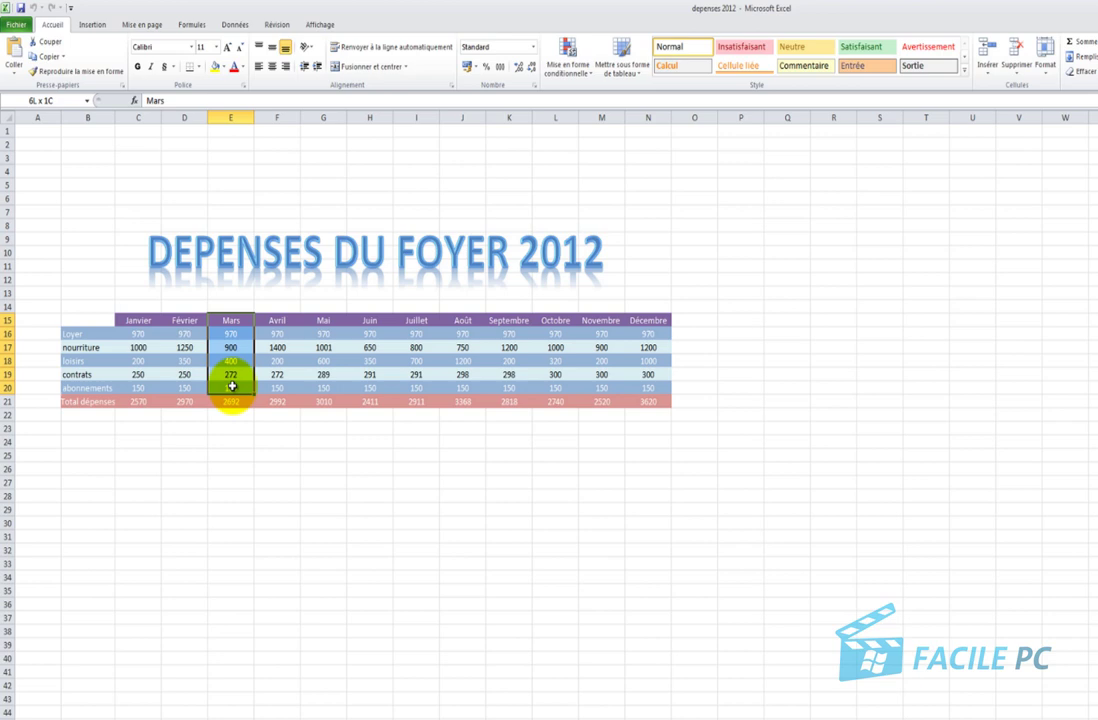
pyautogui.moveTo(232, 386); pyautogui.dragTo(232, 386)
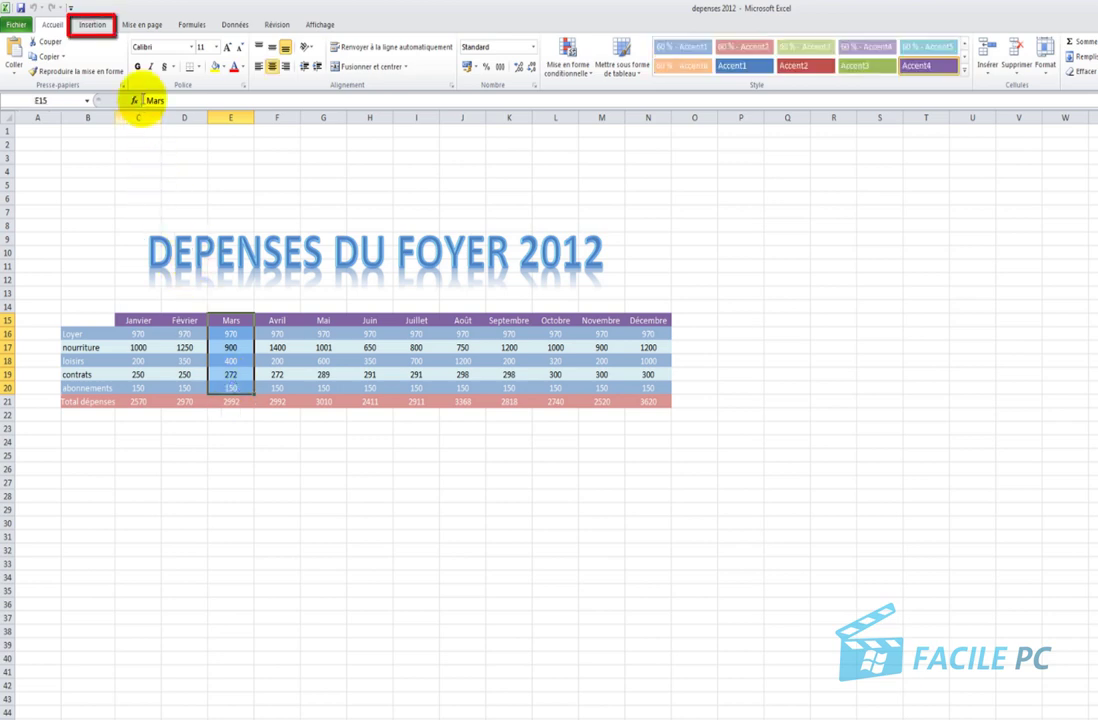
pyautogui.click(88, 27)
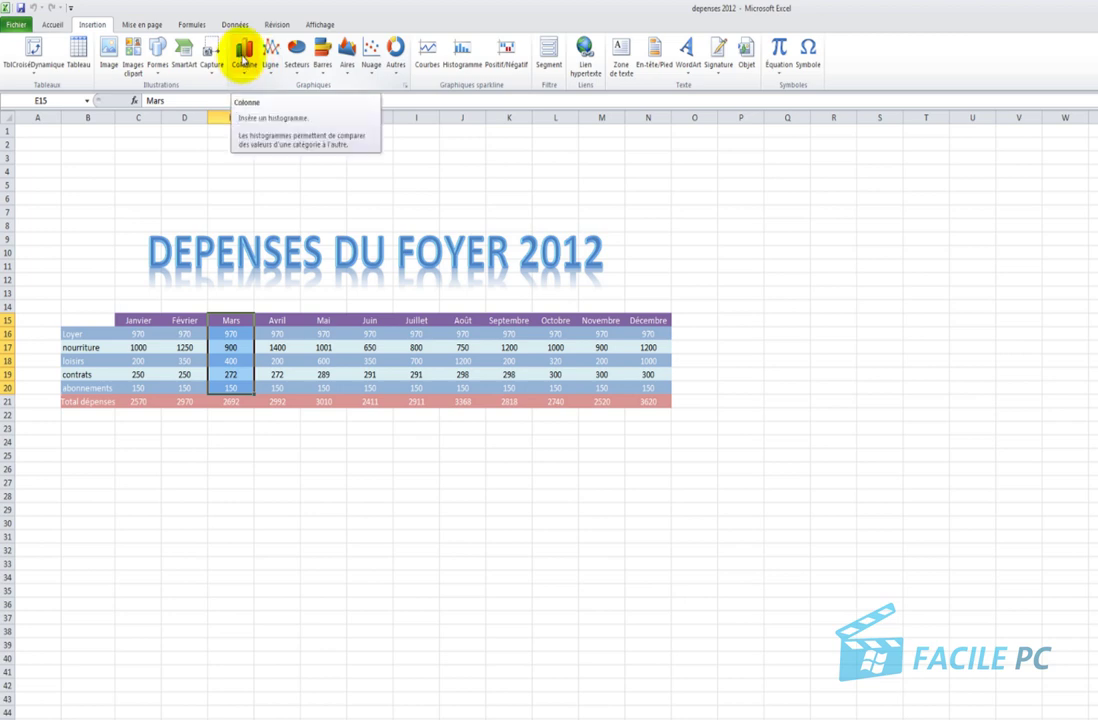
pyautogui.click(244, 55)
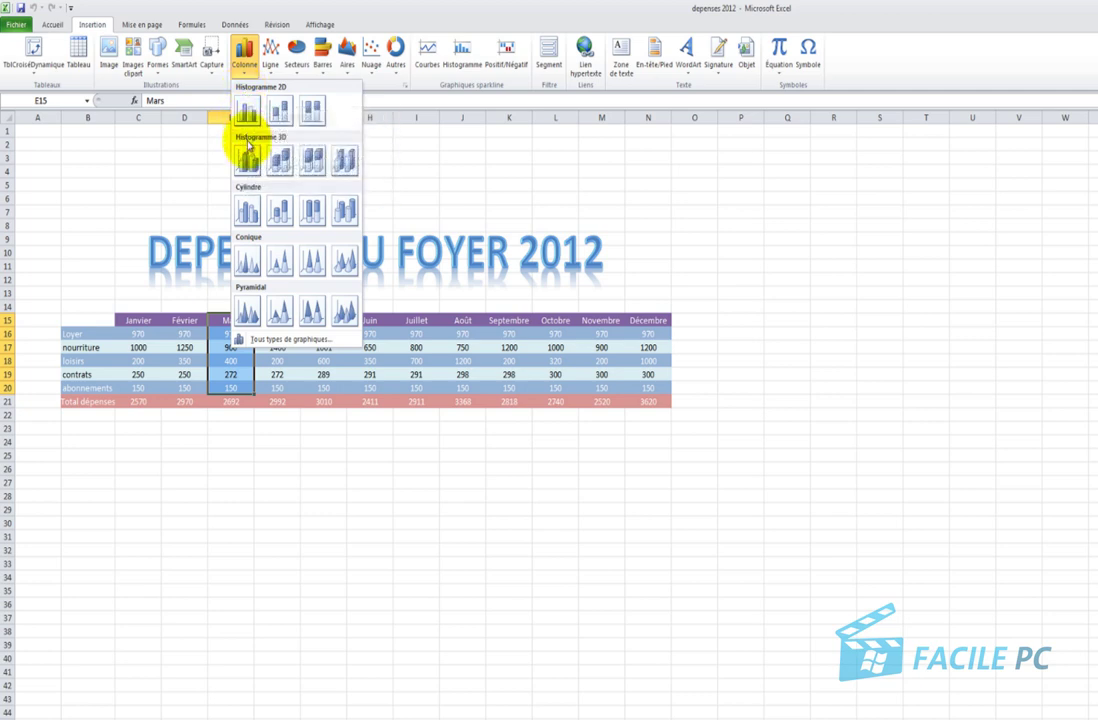
pyautogui.click(252, 213)
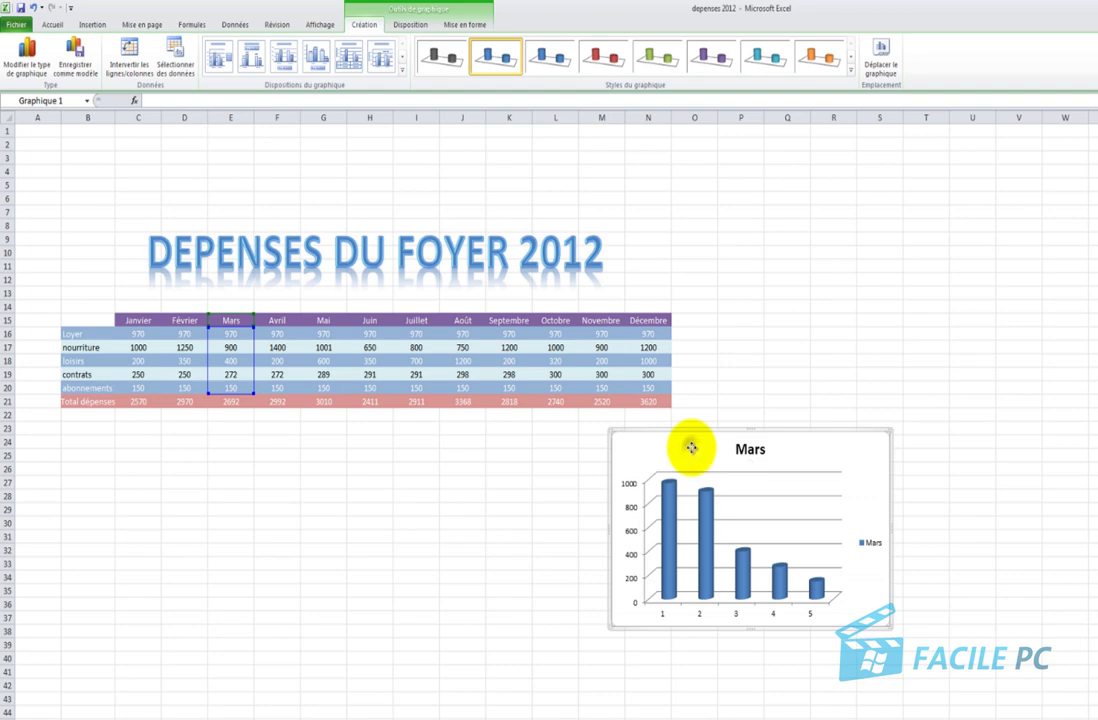
# - Move the Mars cylinder chart under the expense table, aligning its left edge with column B and its top with row 23
pyautogui.moveTo(691, 448); pyautogui.dragTo(140, 452)
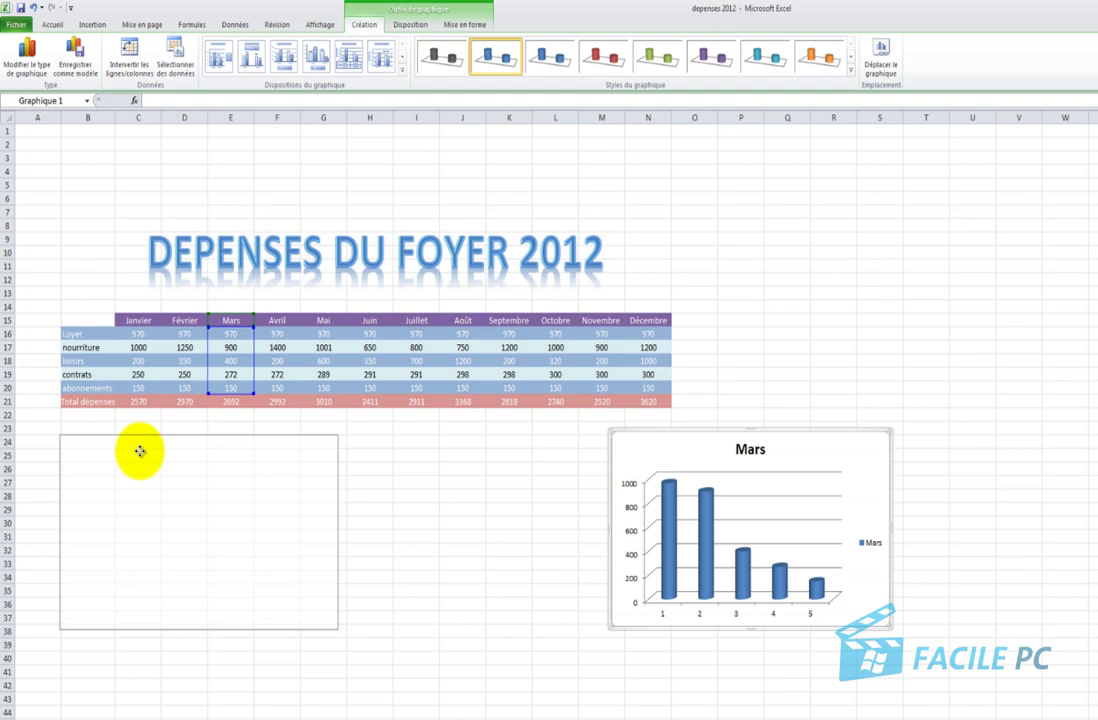
pyautogui.moveTo(140, 452); pyautogui.dragTo(140, 449)
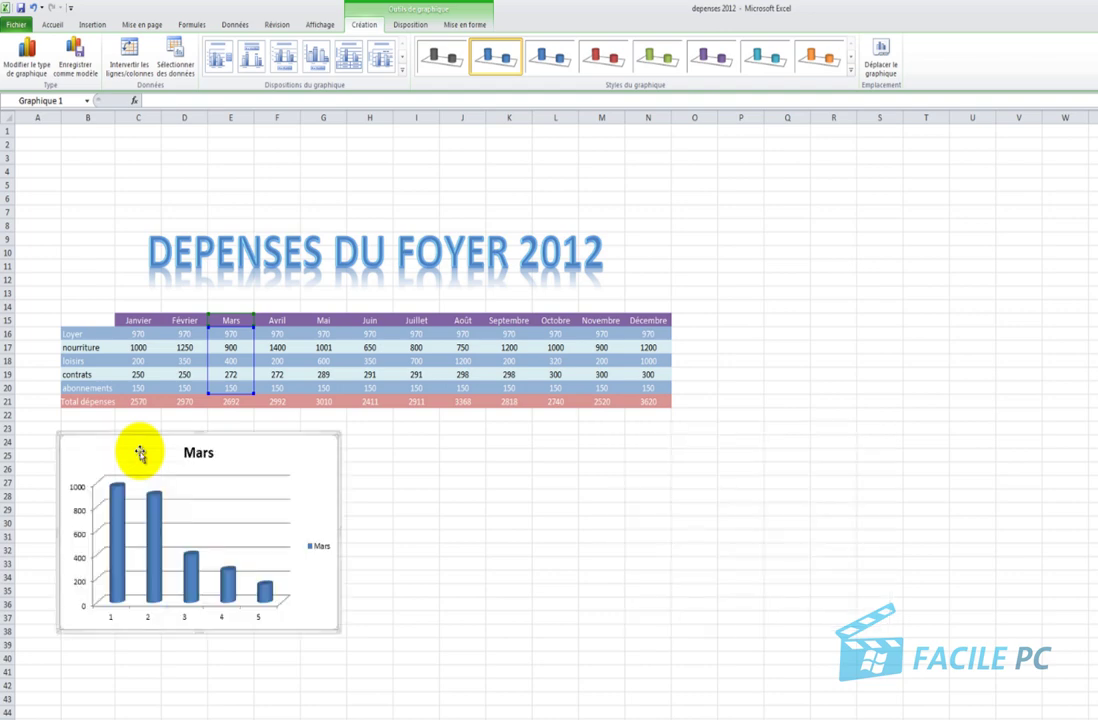
pyautogui.scroll(-3, 147, 450)
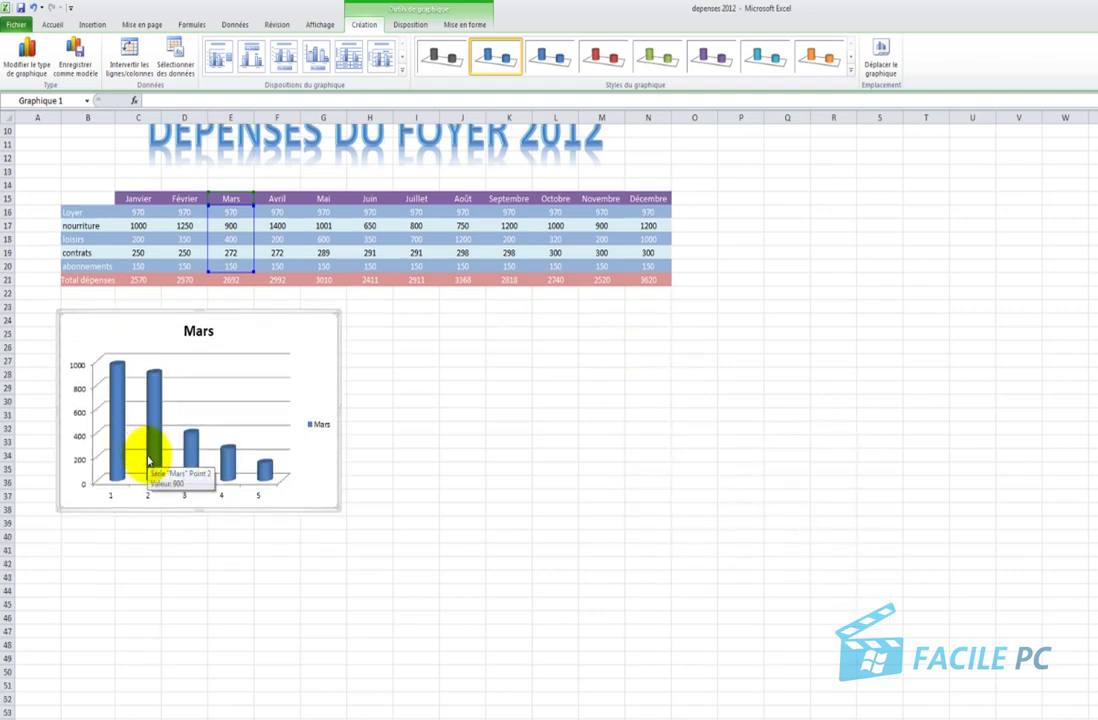
pyautogui.scroll(-2, 422, 543)
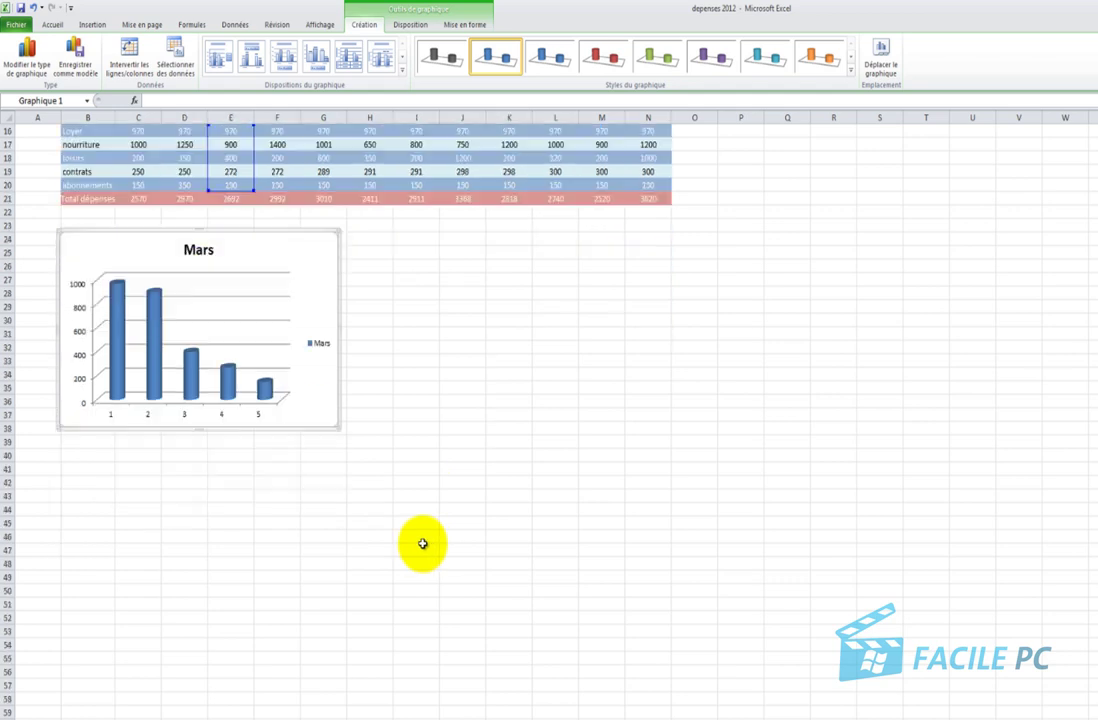
pyautogui.scroll(4, 422, 543)
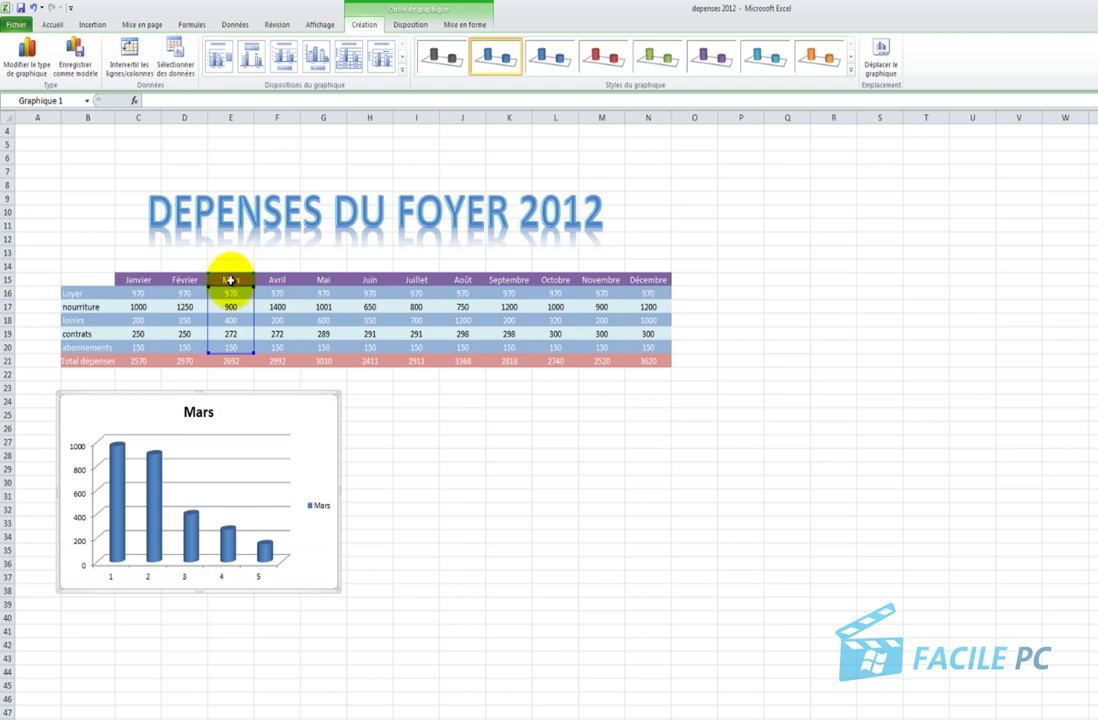
pyautogui.scroll(1, 229, 290)
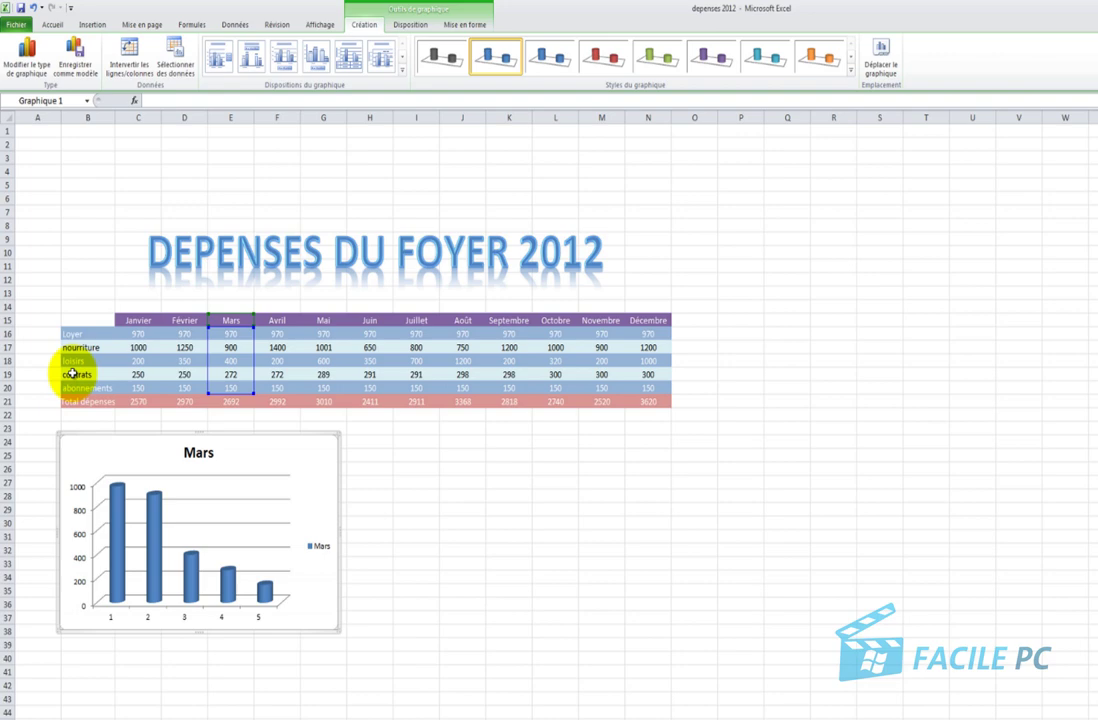
# - Add the category labels in B15:B20 to the selected Mars data and insert a second clustered cylinder chart from both ranges
pyautogui.press('ctrl')
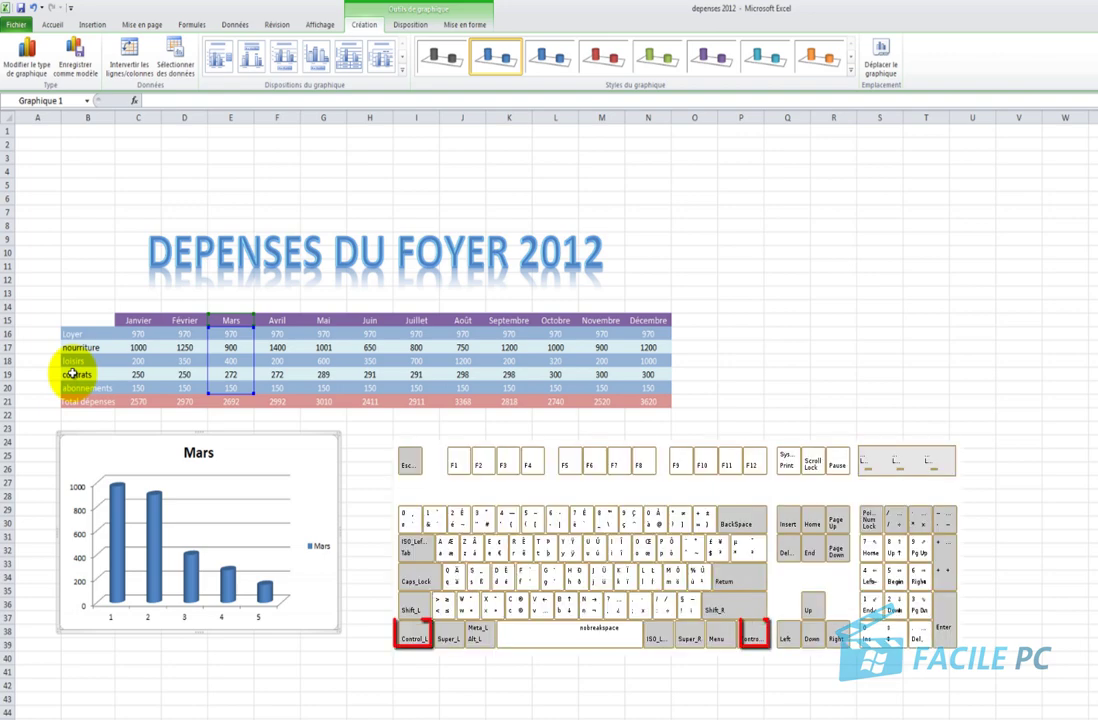
pyautogui.keyDown('ctrl'); pyautogui.click(77, 320); pyautogui.keyUp('ctrl')
pyautogui.moveTo(75, 333); pyautogui.dragTo(77, 392)
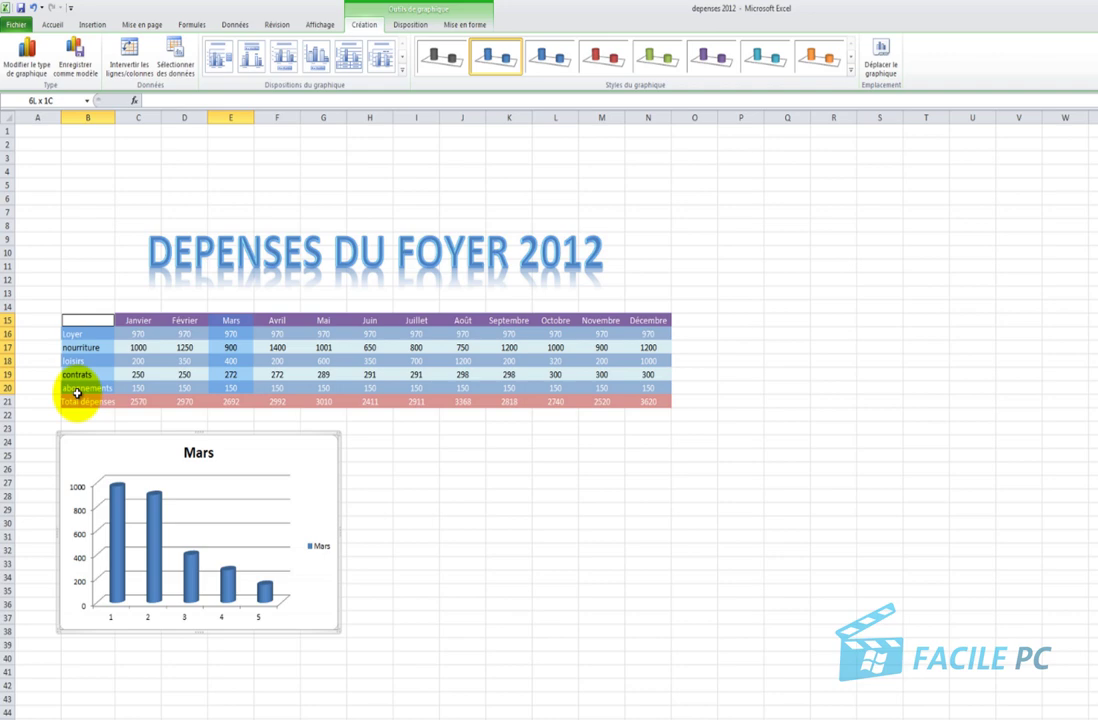
pyautogui.press('Escape')
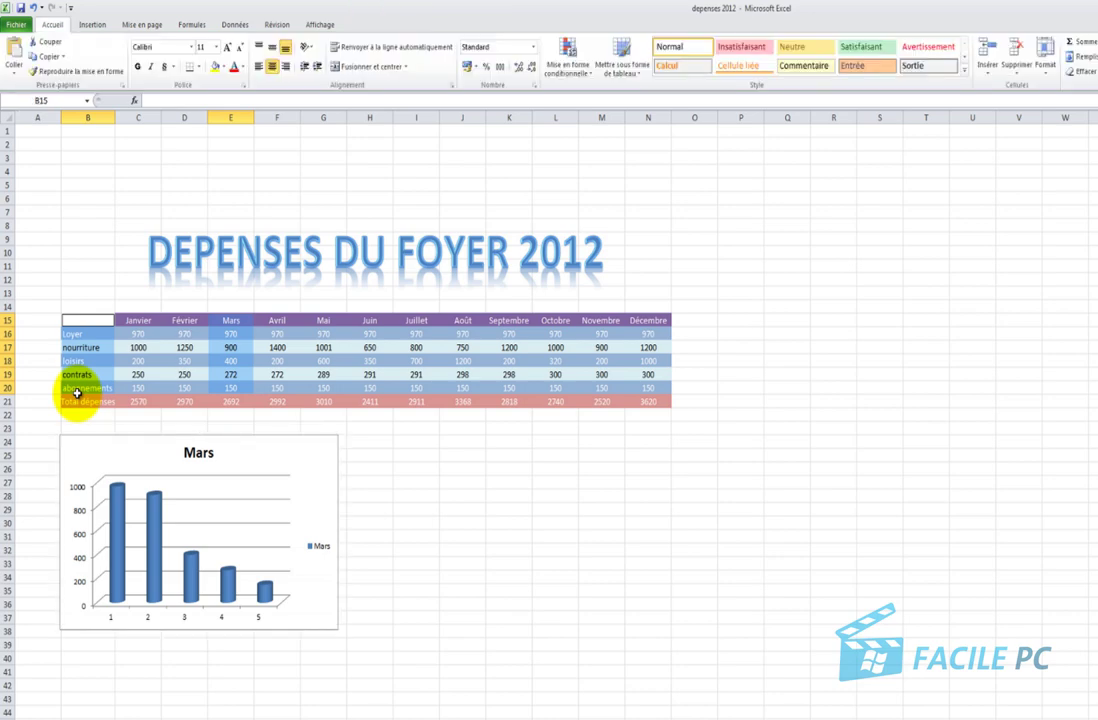
pyautogui.click(92, 25)
pyautogui.click(244, 55)
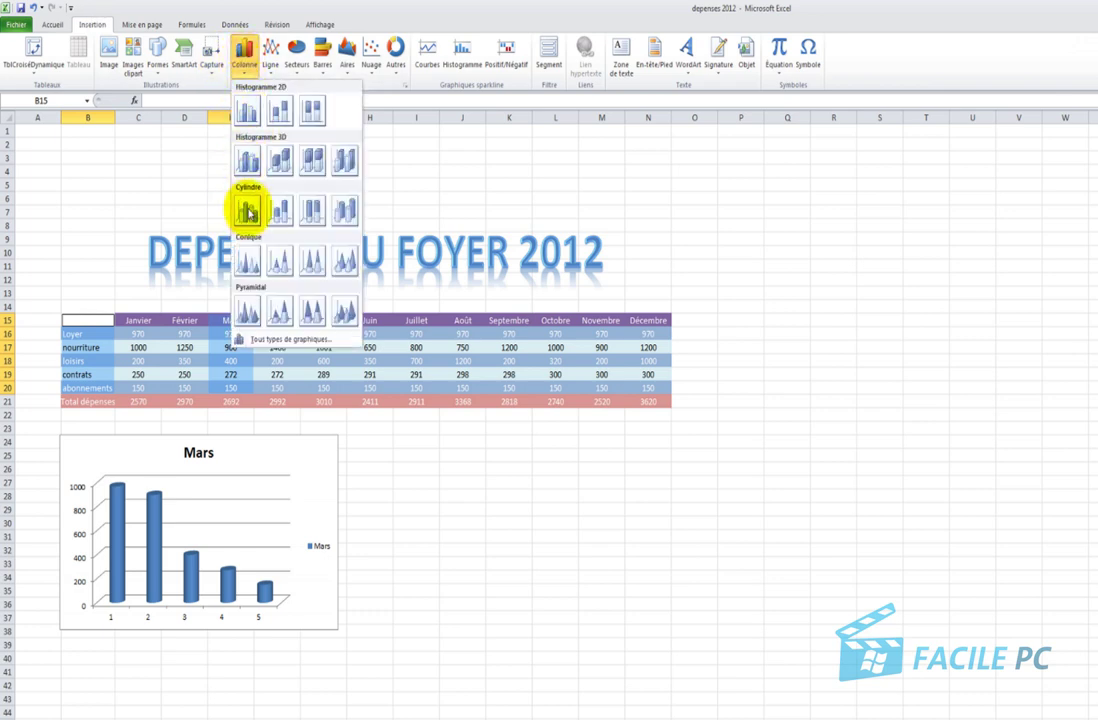
pyautogui.click(248, 210)
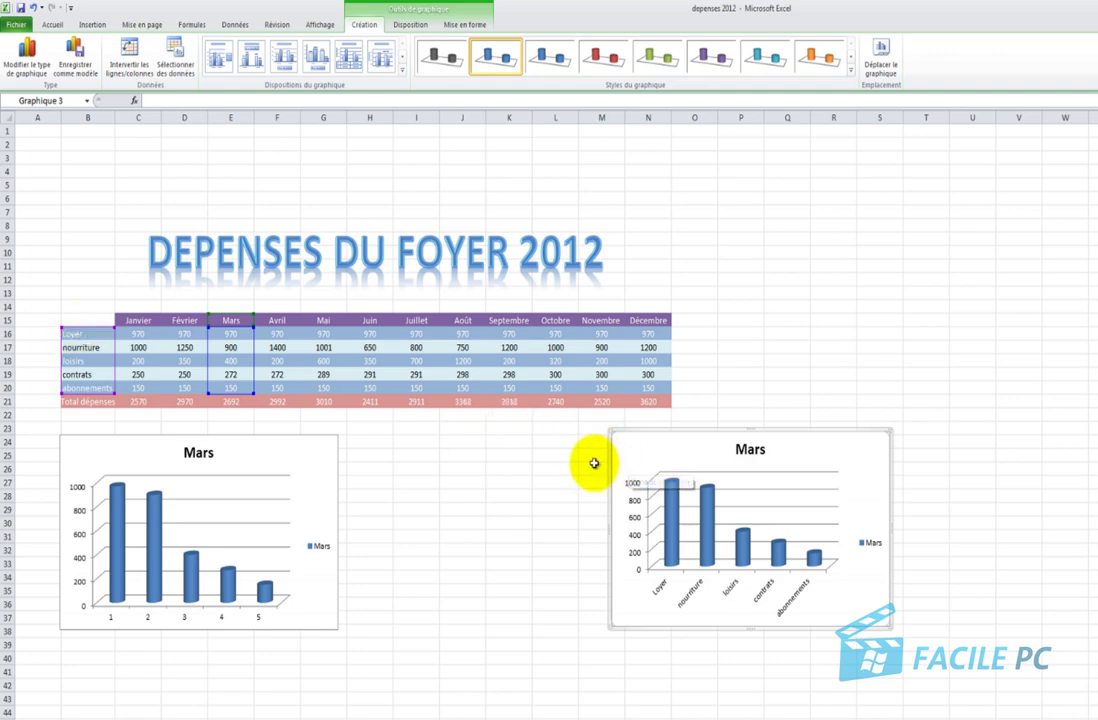
# - Change the second Mars chart, the one with category labels, to an exploded 3D pie chart
pyautogui.click(88, 24)
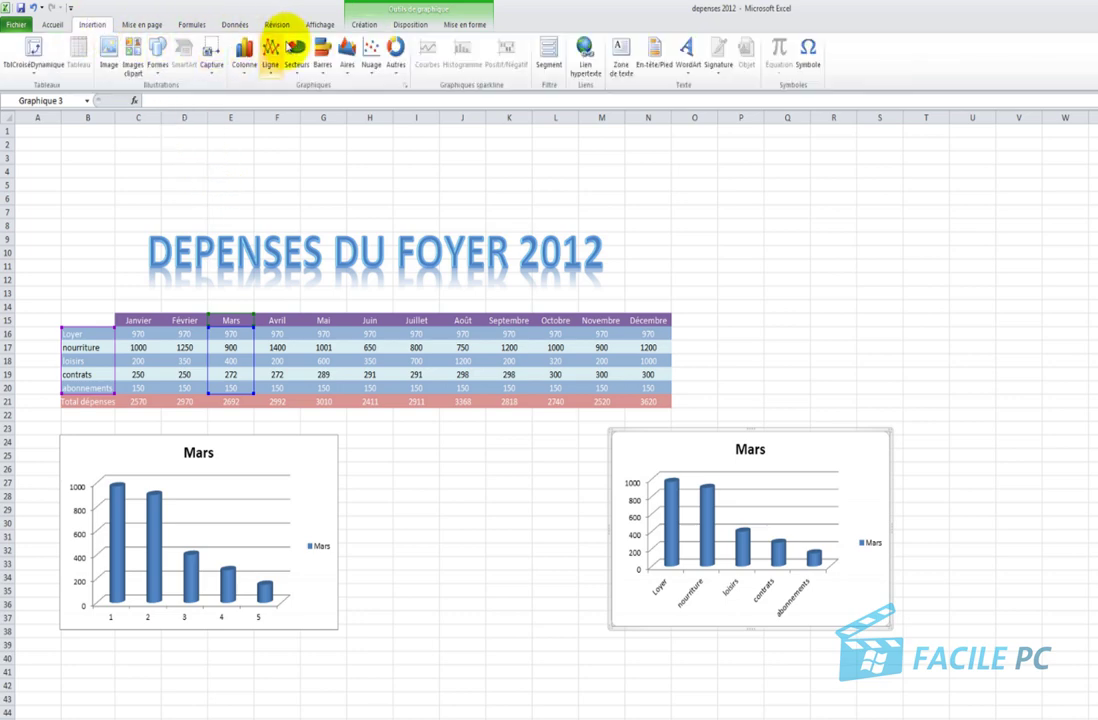
pyautogui.click(295, 46)
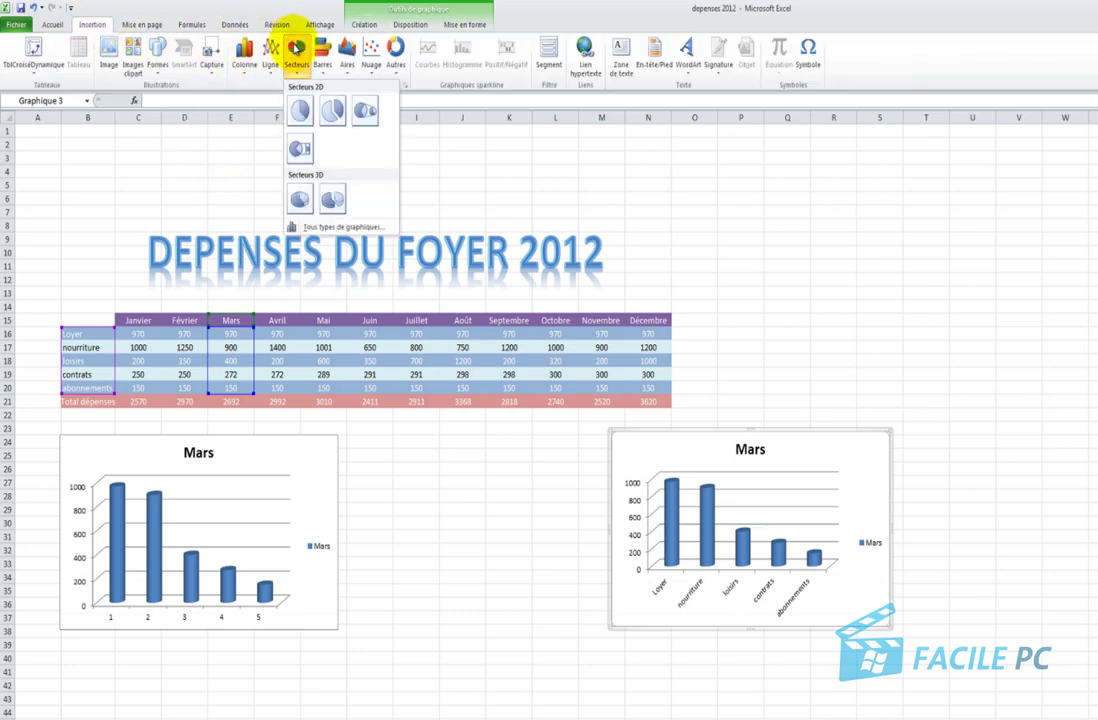
pyautogui.click(335, 199)
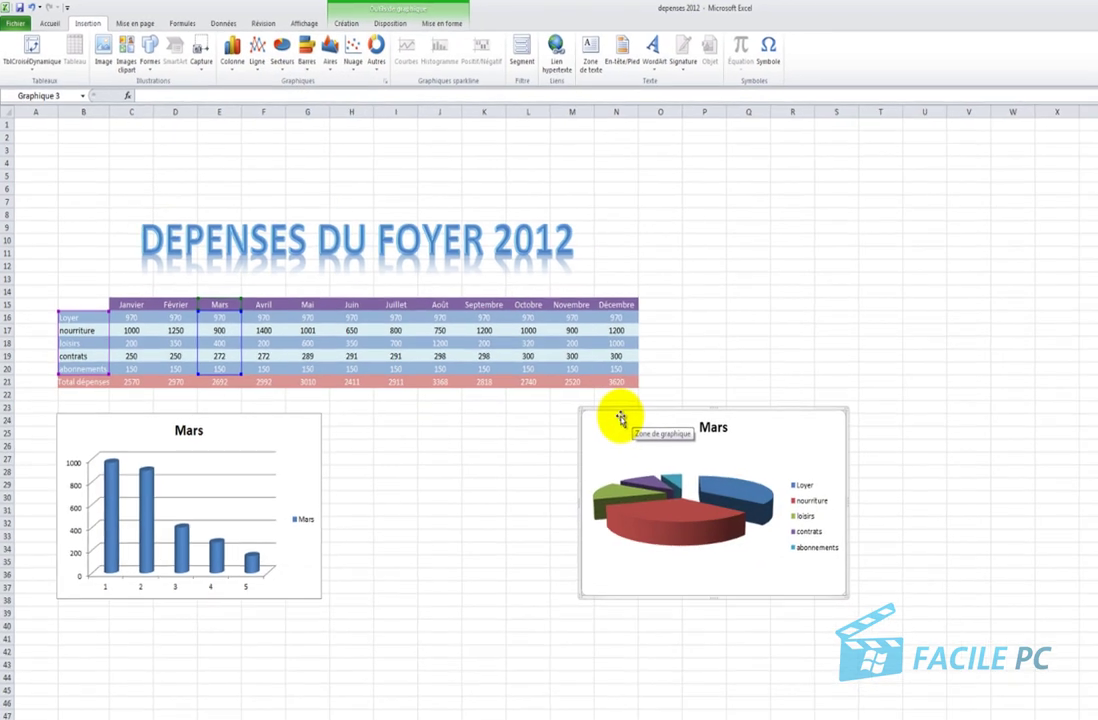
# - Move the Mars pie chart below the cylinder chart and slightly to its right, with its top edge around row 41
pyautogui.moveTo(620, 418); pyautogui.dragTo(592, 462)
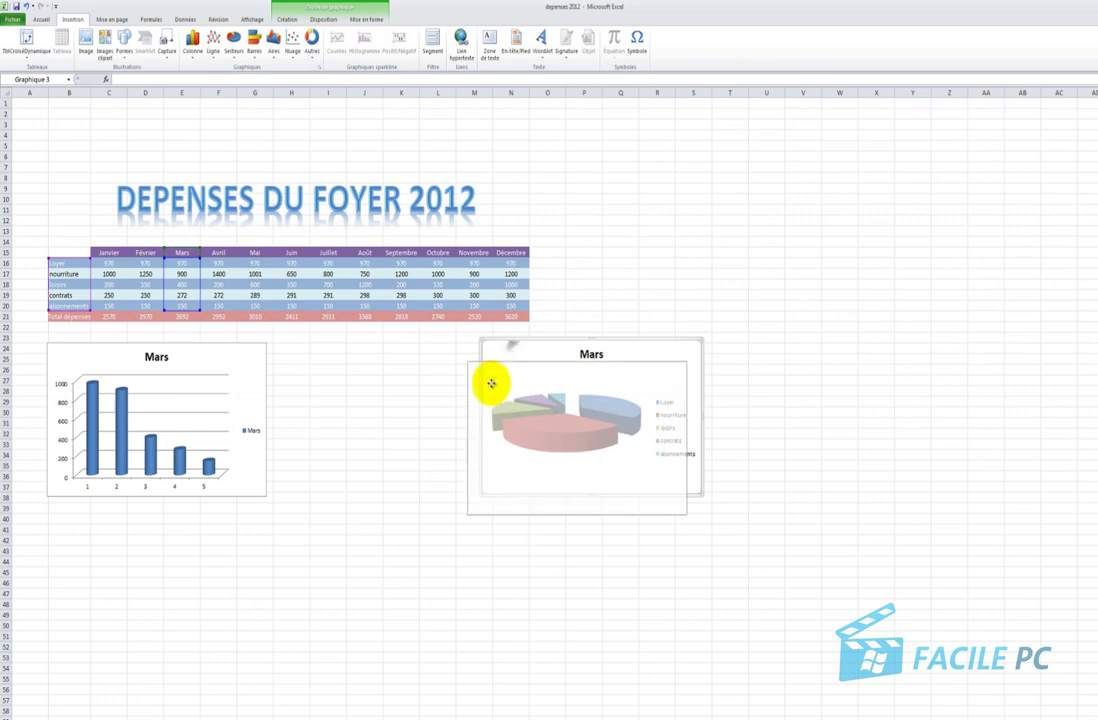
pyautogui.moveTo(491, 383); pyautogui.dragTo(288, 534)
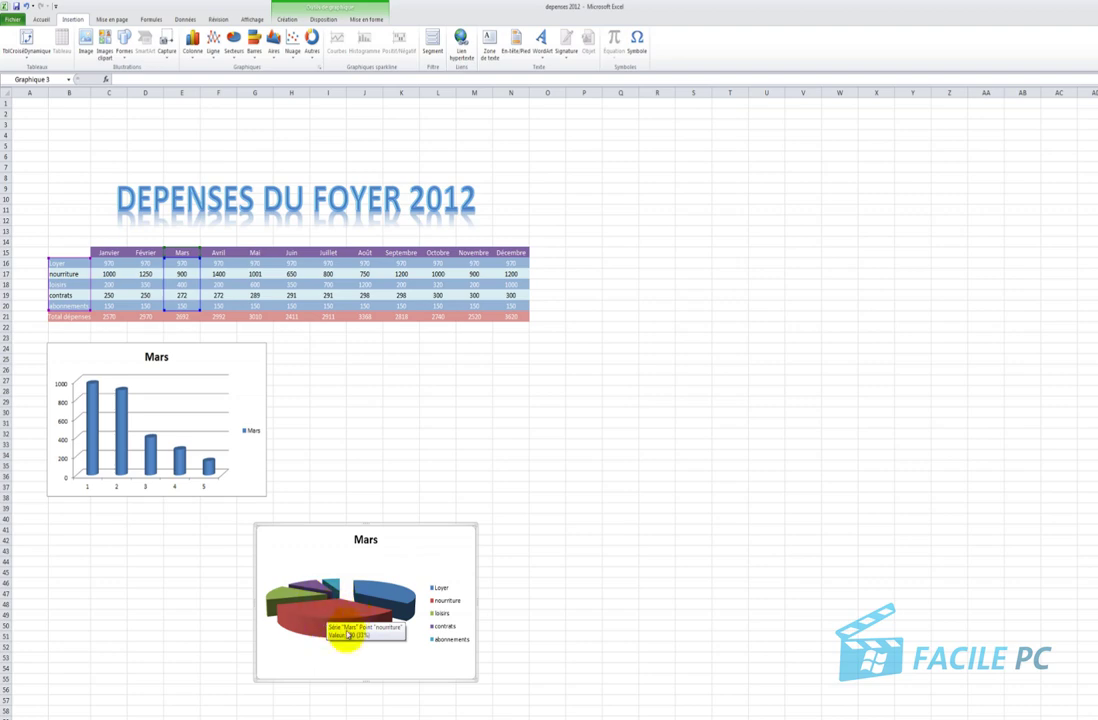
pyautogui.click(388, 627)
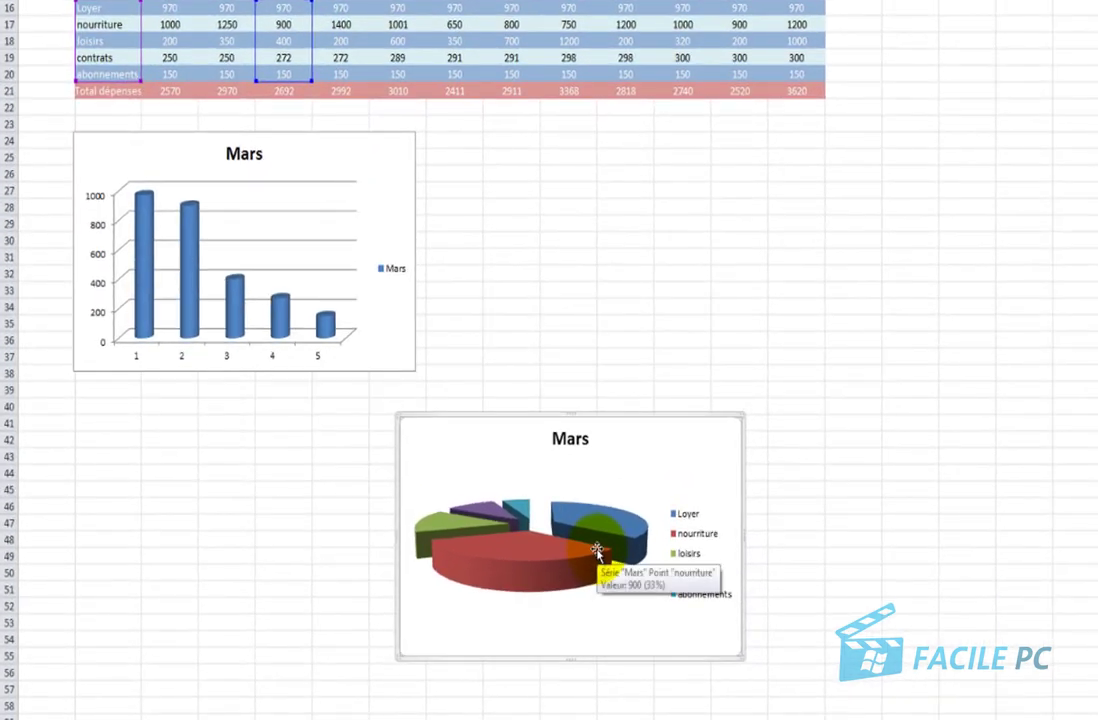
pyautogui.click(445, 577)
# - Add data labels to the slices of the Mars pie chart
pyautogui.moveTo(504, 554)
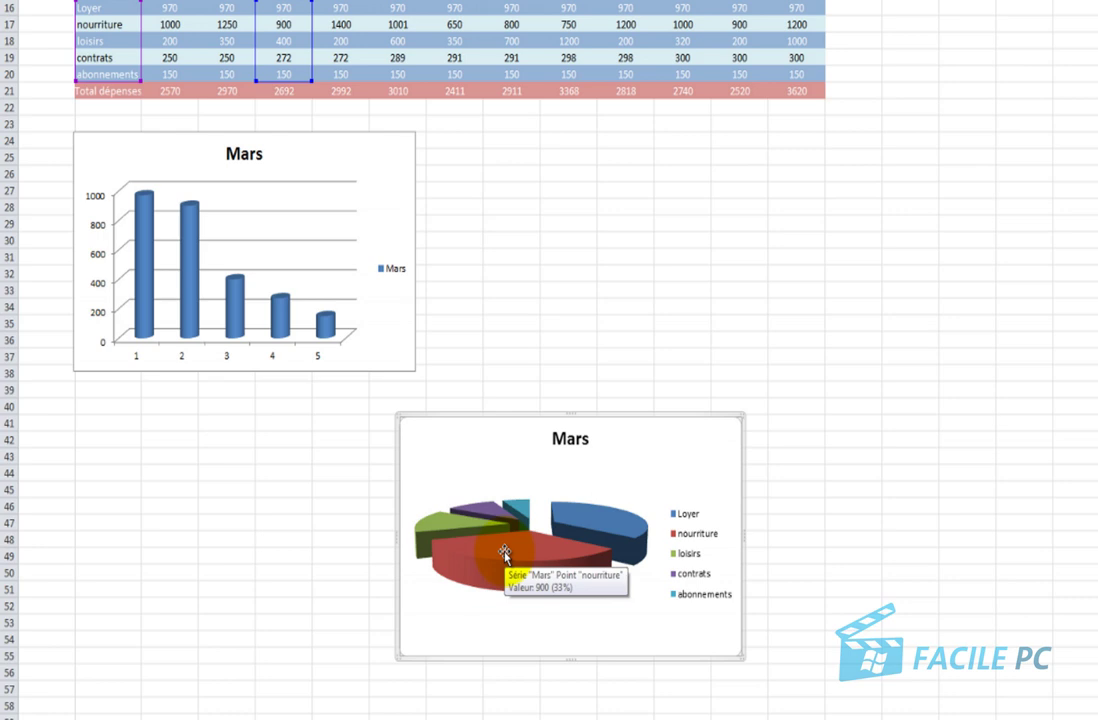
pyautogui.rightClick(504, 554)
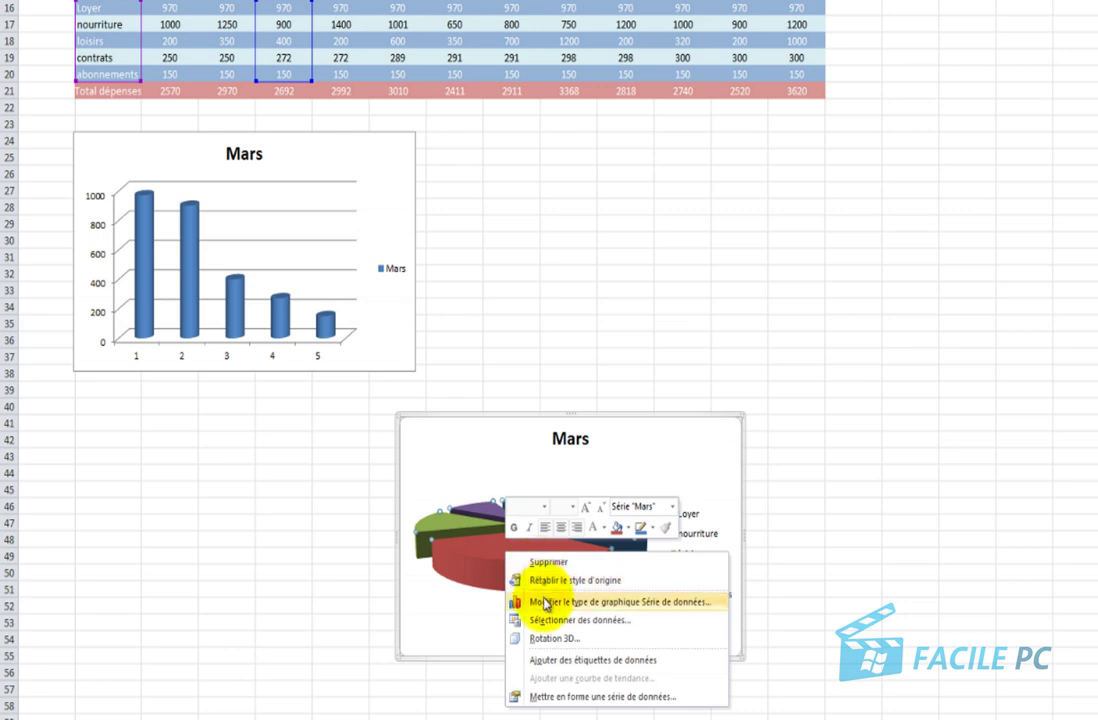
pyautogui.click(558, 662)
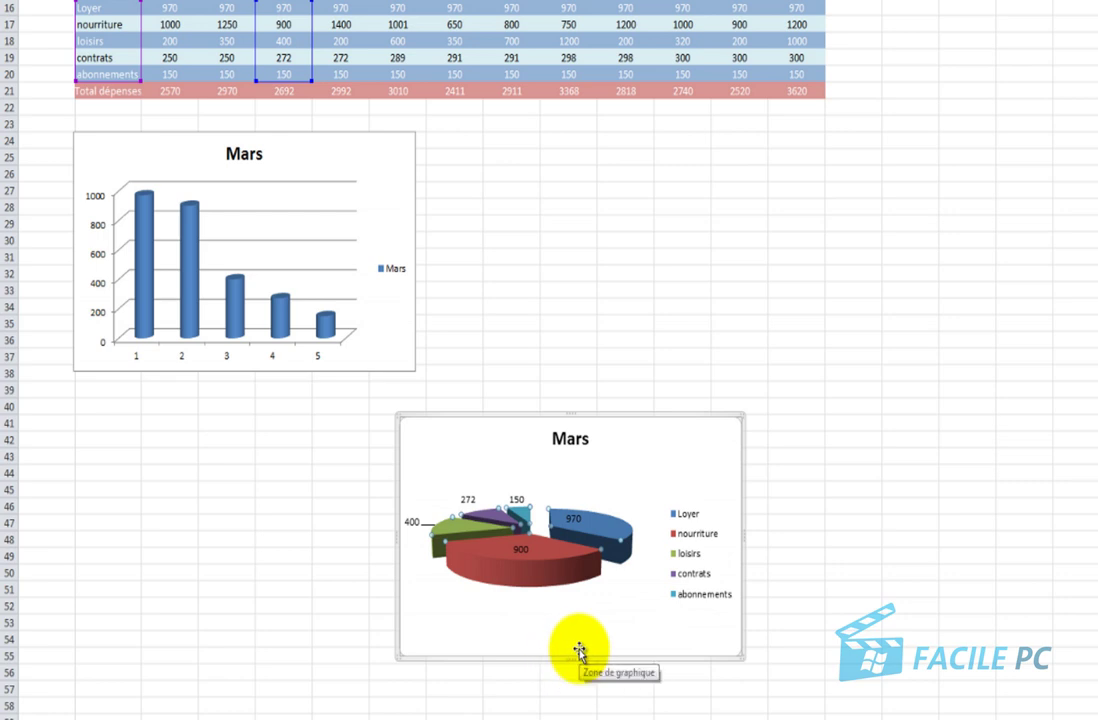
# - Format the Mars pie chart's data labels to show both the value (Valeur) and the percentage (Pourcentage) of each slice
pyautogui.rightClick(548, 562)
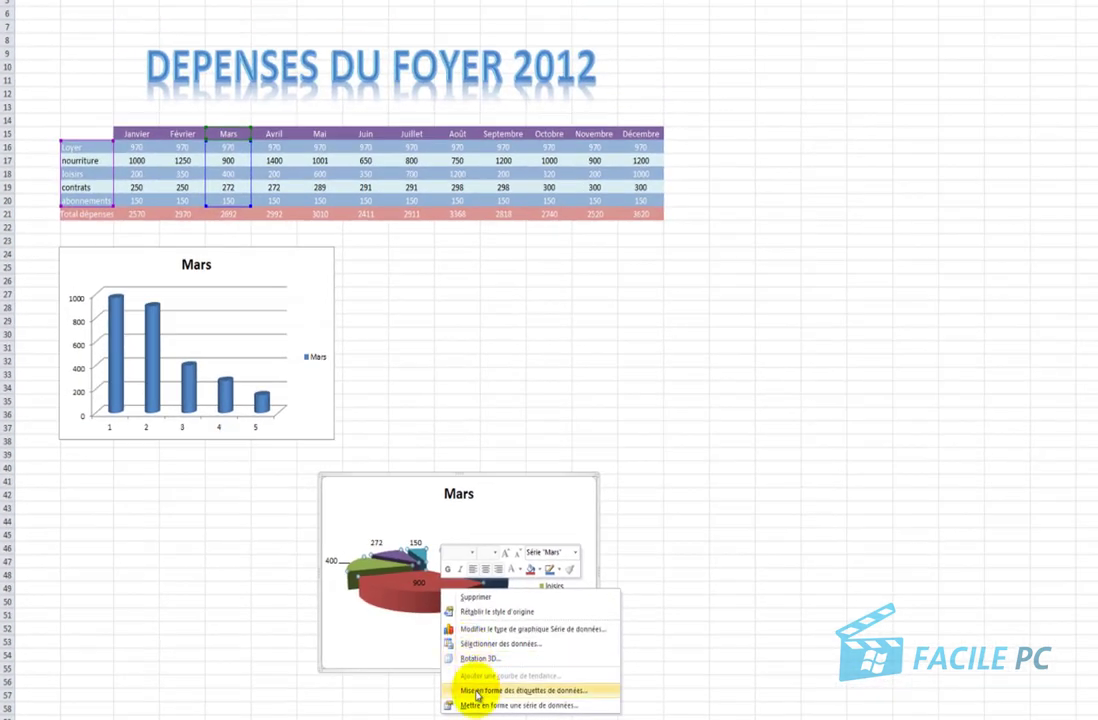
pyautogui.click(477, 691)
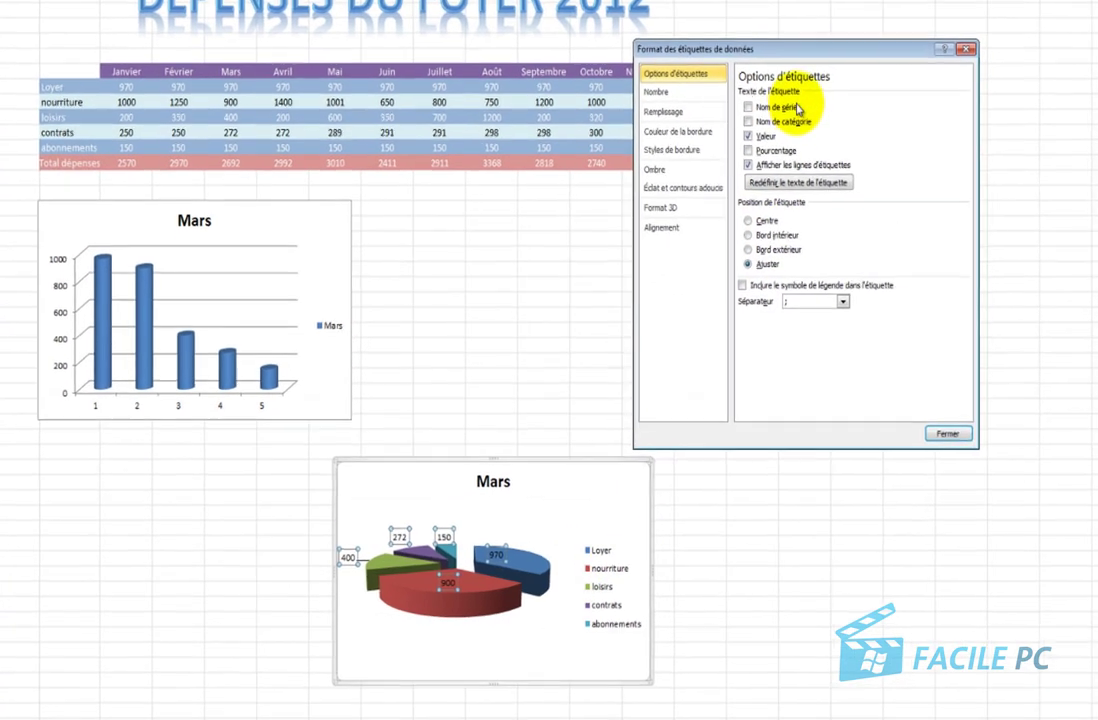
pyautogui.click(748, 135)
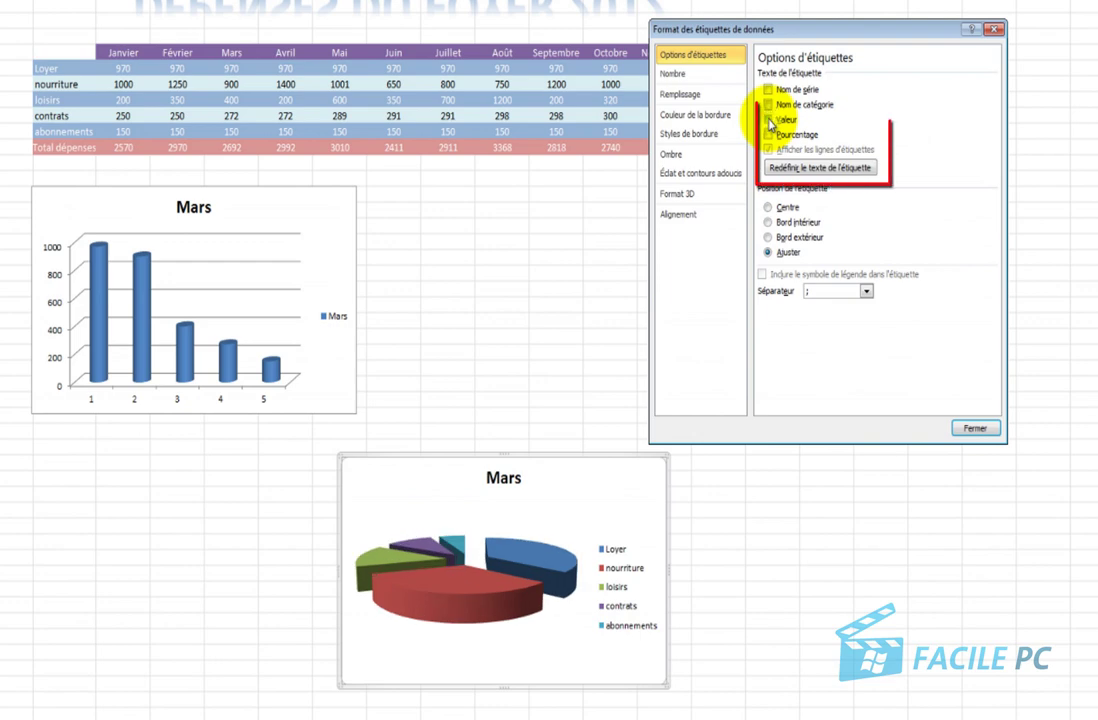
pyautogui.click(768, 135)
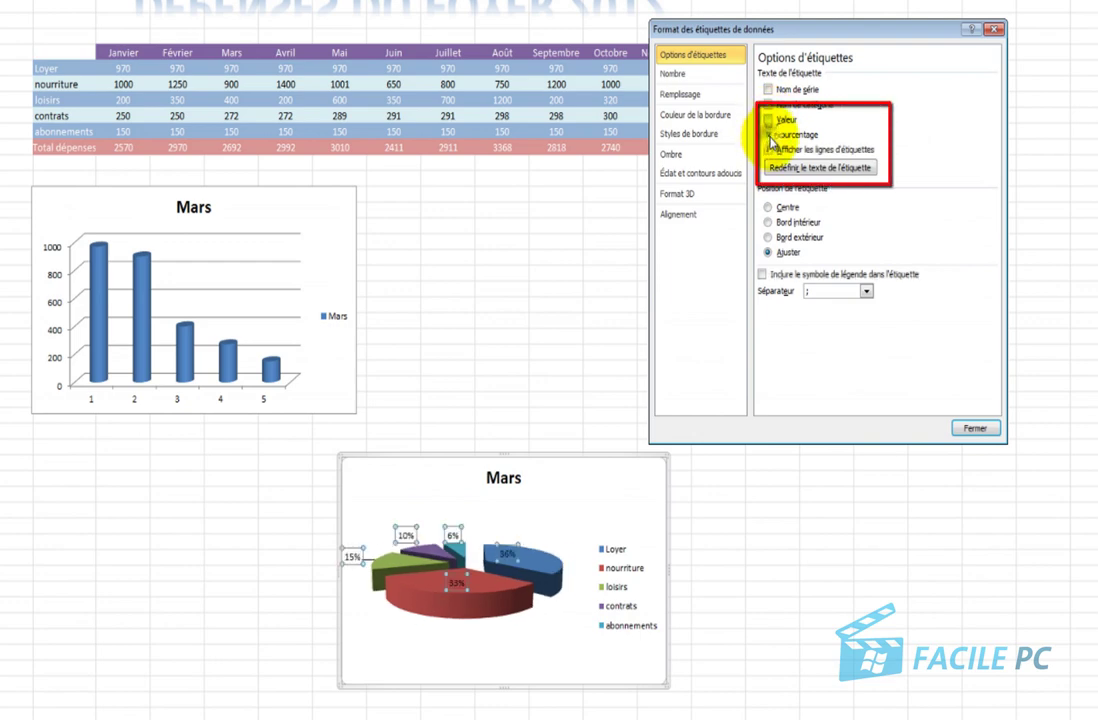
pyautogui.click(456, 574)
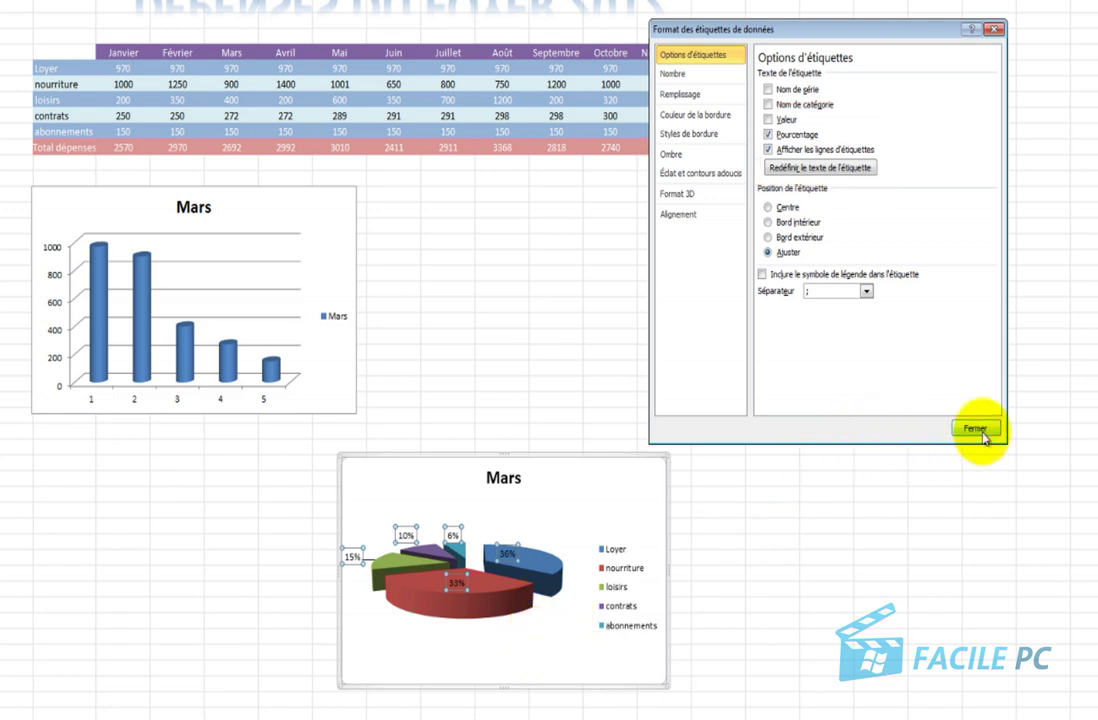
pyautogui.click(767, 119)
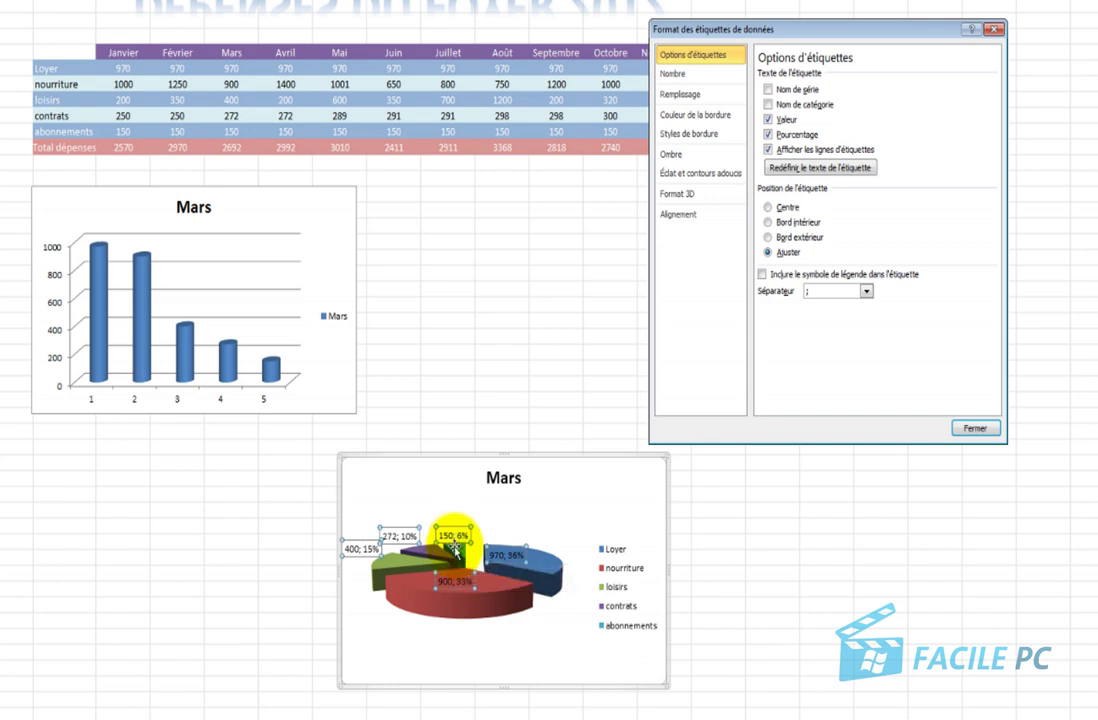
pyautogui.click(975, 428)
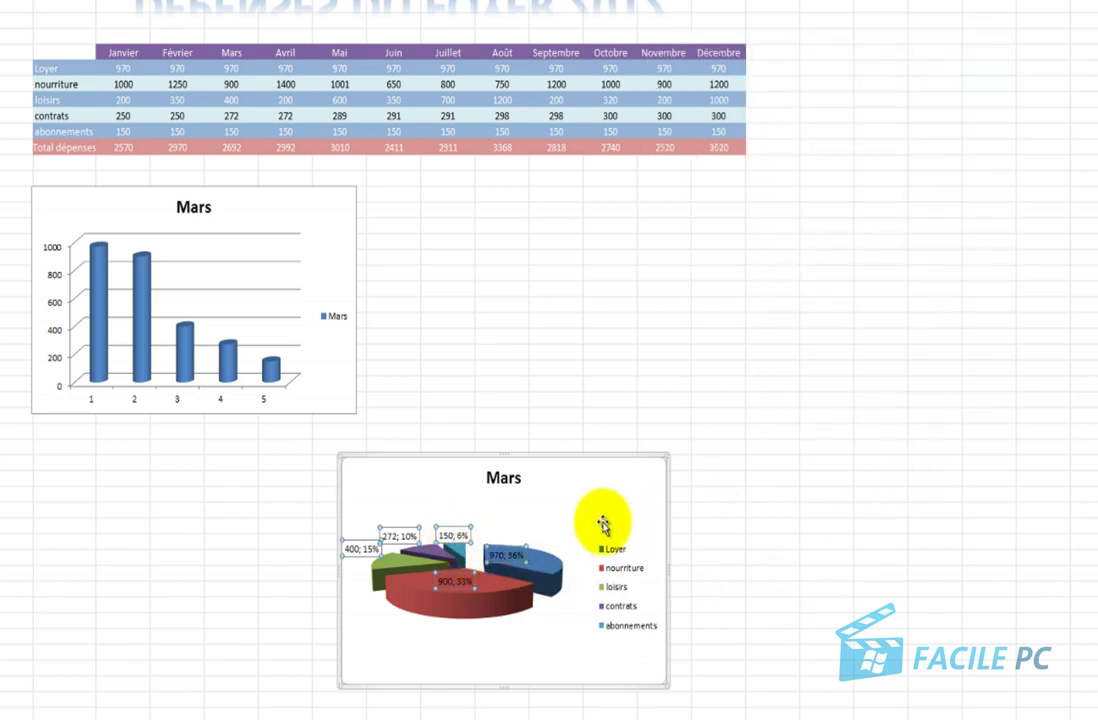
# - Replace the pie chart's title with "Depenses de mars"
pyautogui.click(504, 480)
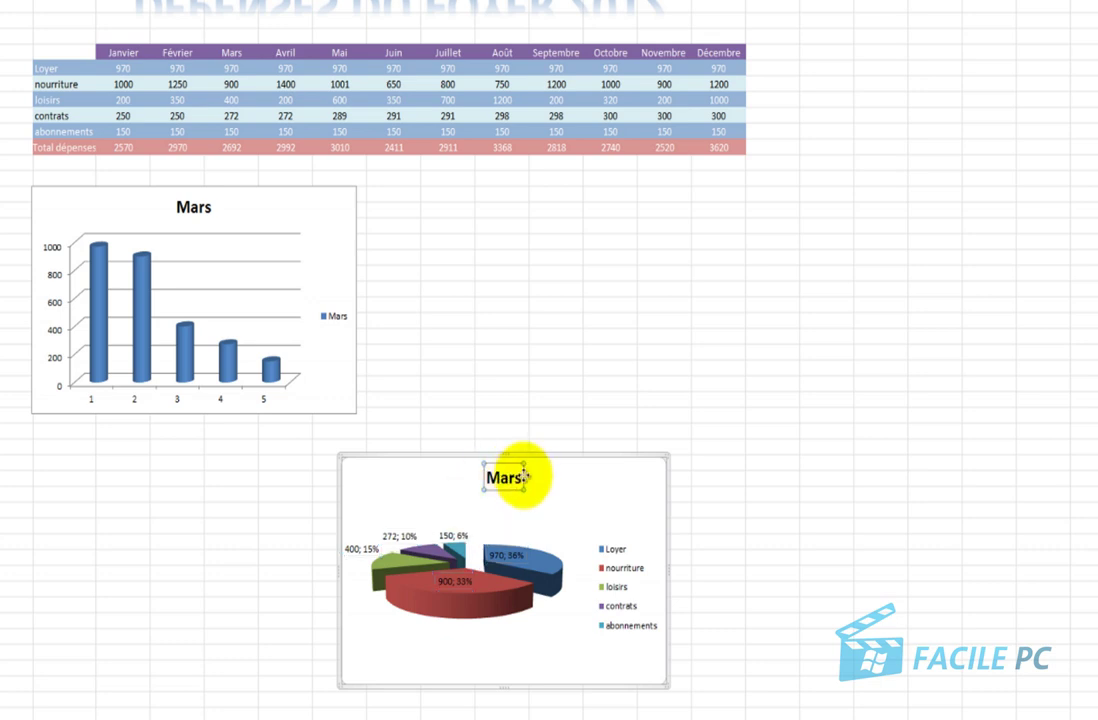
pyautogui.click(515, 478)
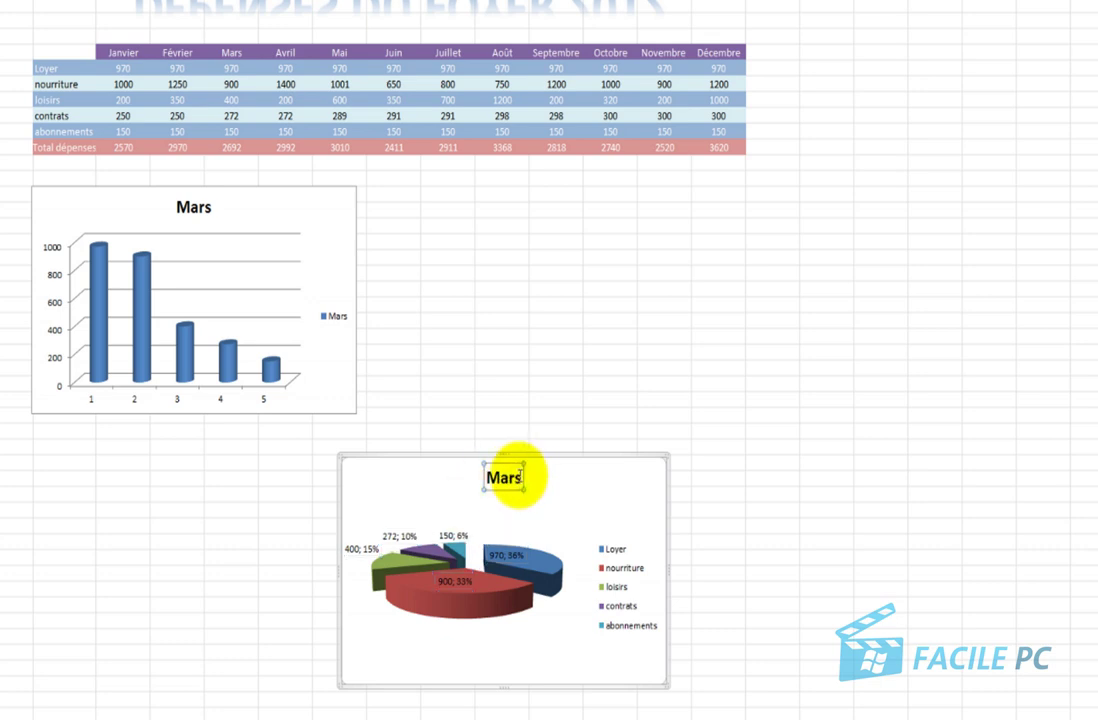
pyautogui.moveTo(515, 478); pyautogui.dragTo(490, 484)
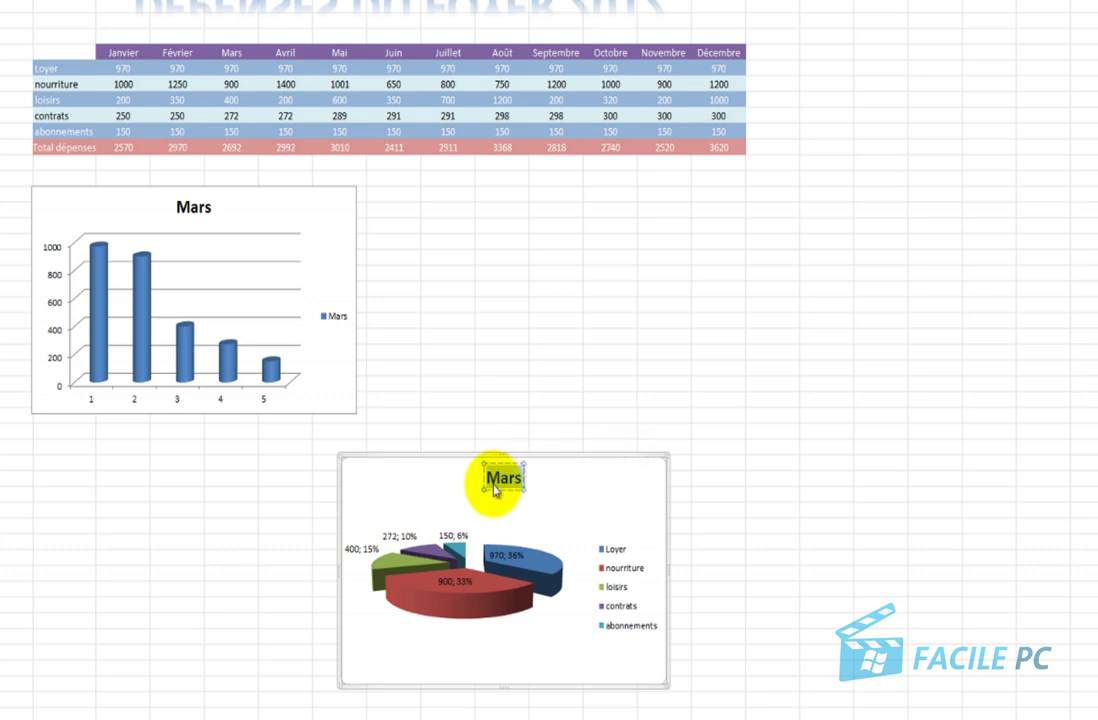
pyautogui.write('Depenses d')
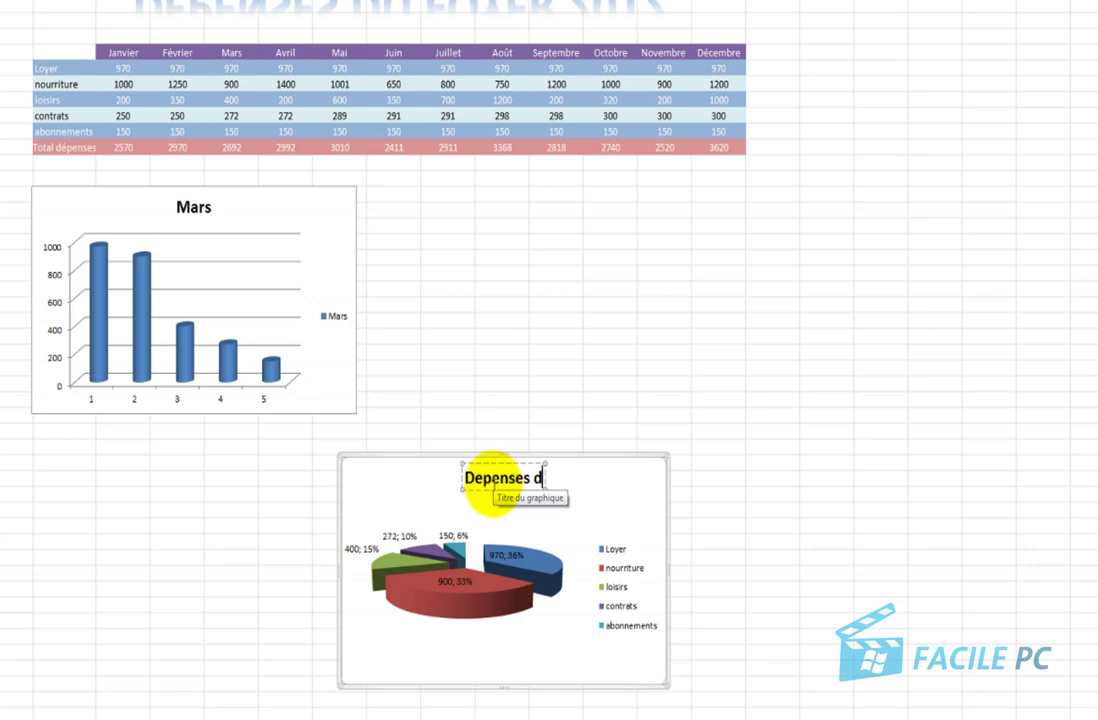
pyautogui.write('e mars')
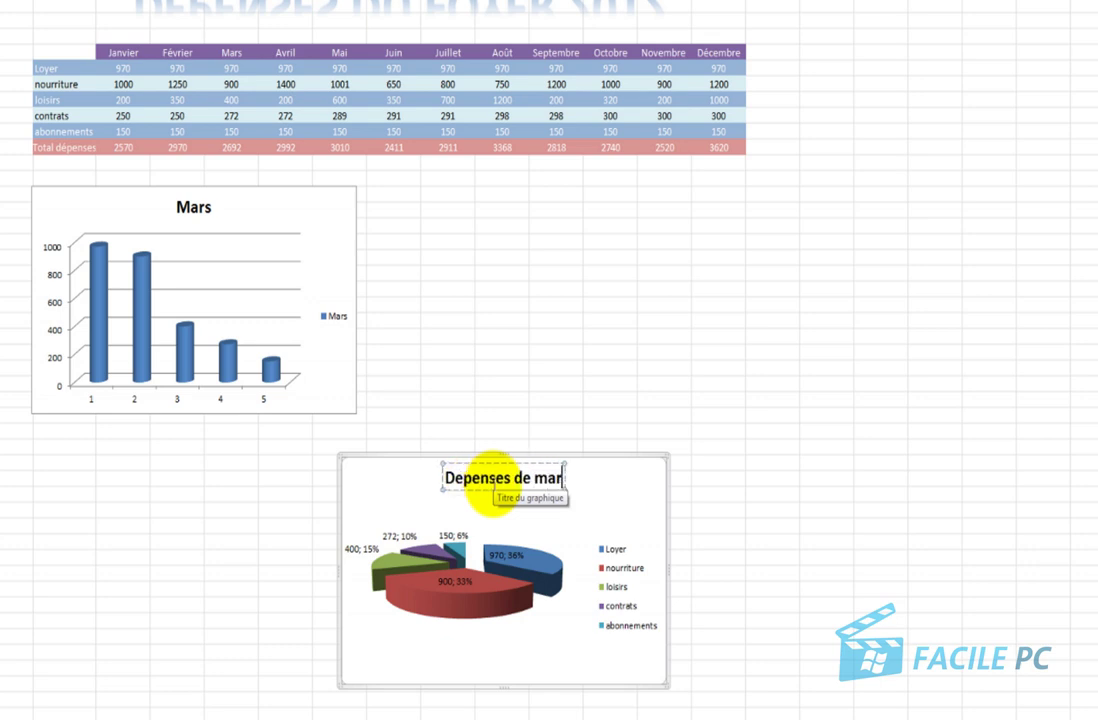
pyautogui.click(416, 490)
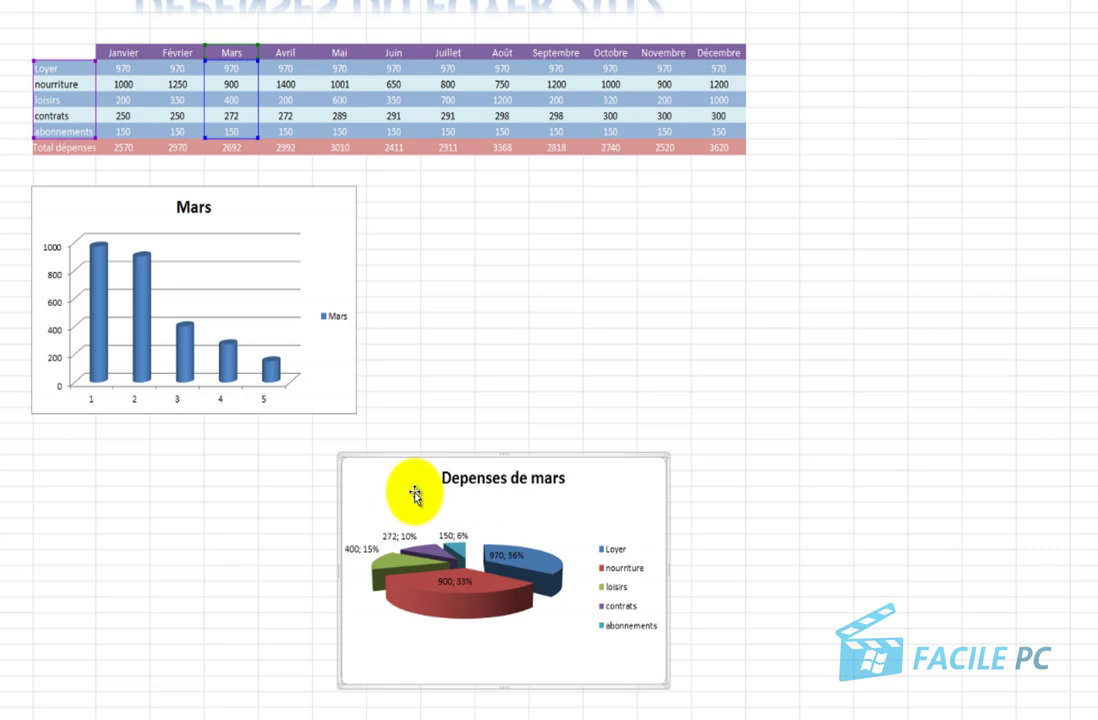